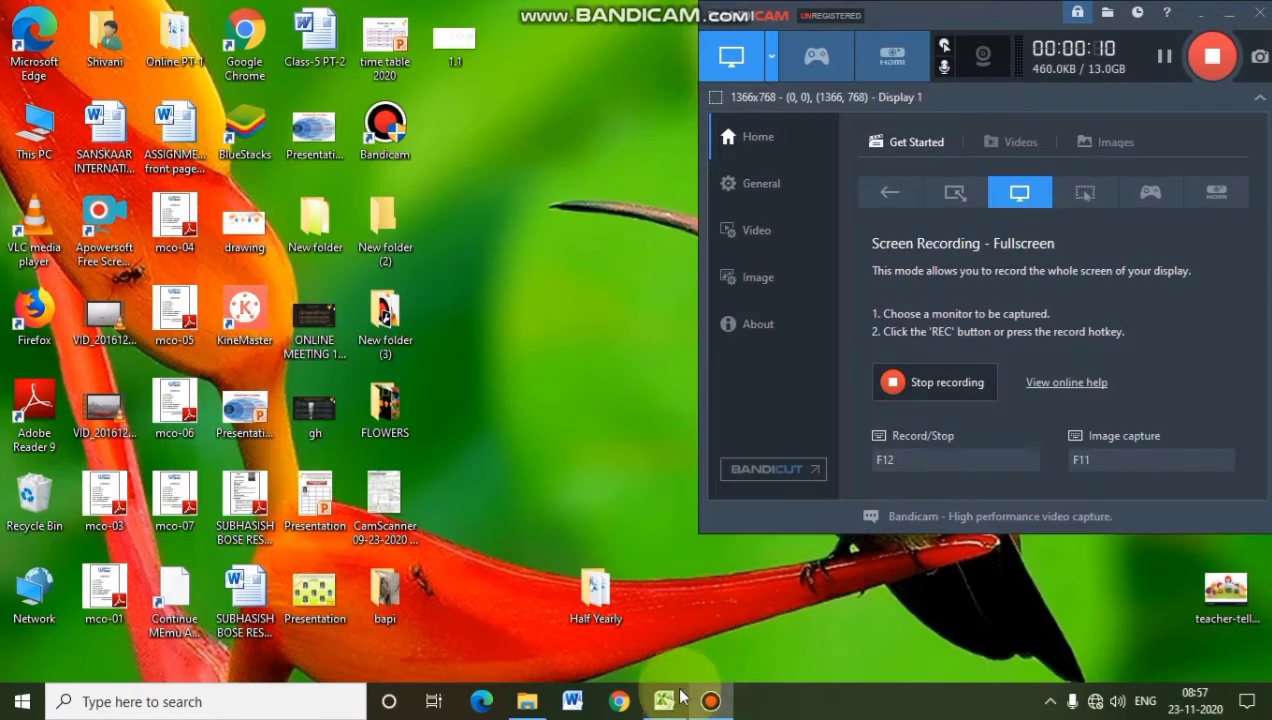
# Step: Switch to the open Excel workbook containing the student marks table
pyautogui.click(664, 701)
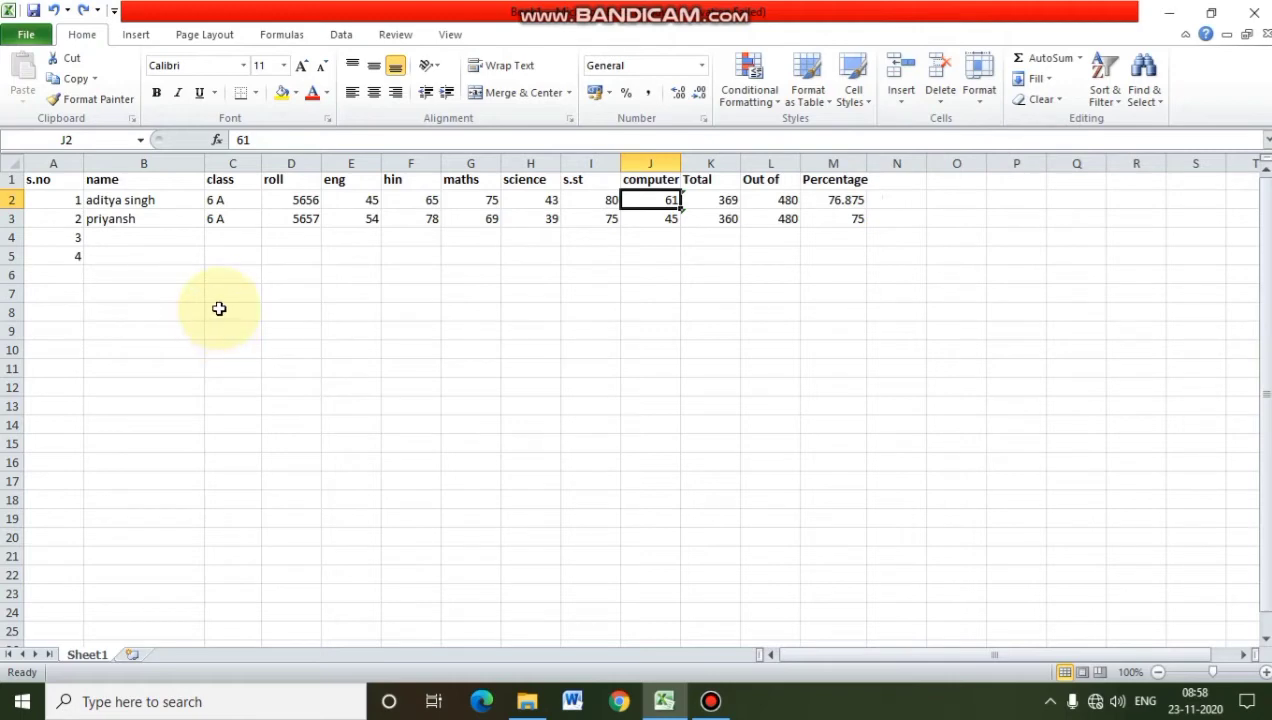
# Step: Insert a blank sheet row above row 4, the row with serial number 3
pyautogui.click(10, 237)
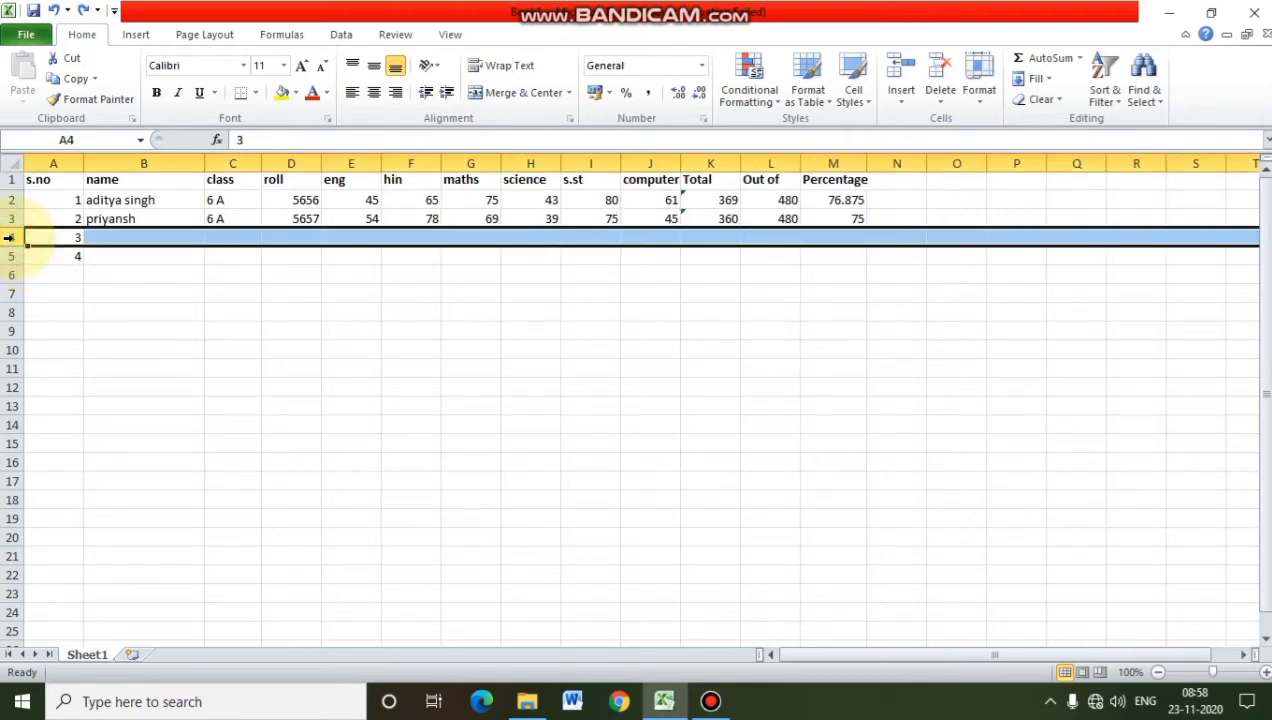
pyautogui.click(901, 101)
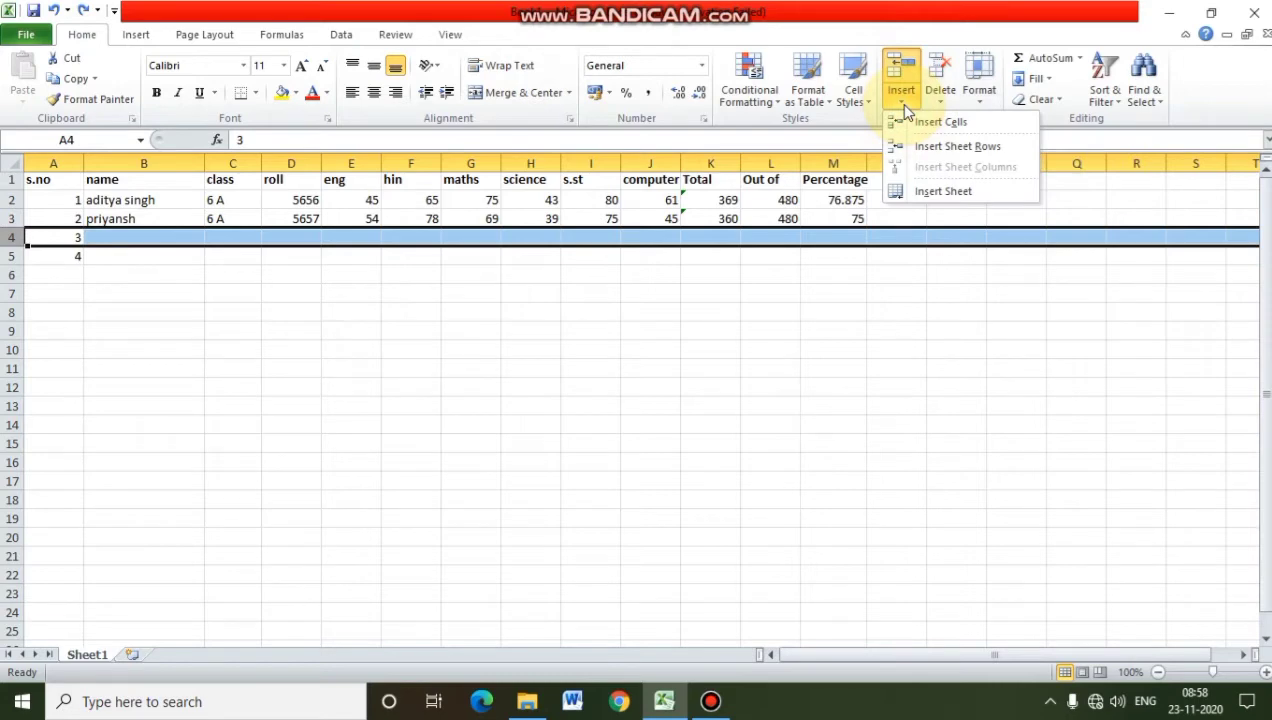
pyautogui.click(942, 148)
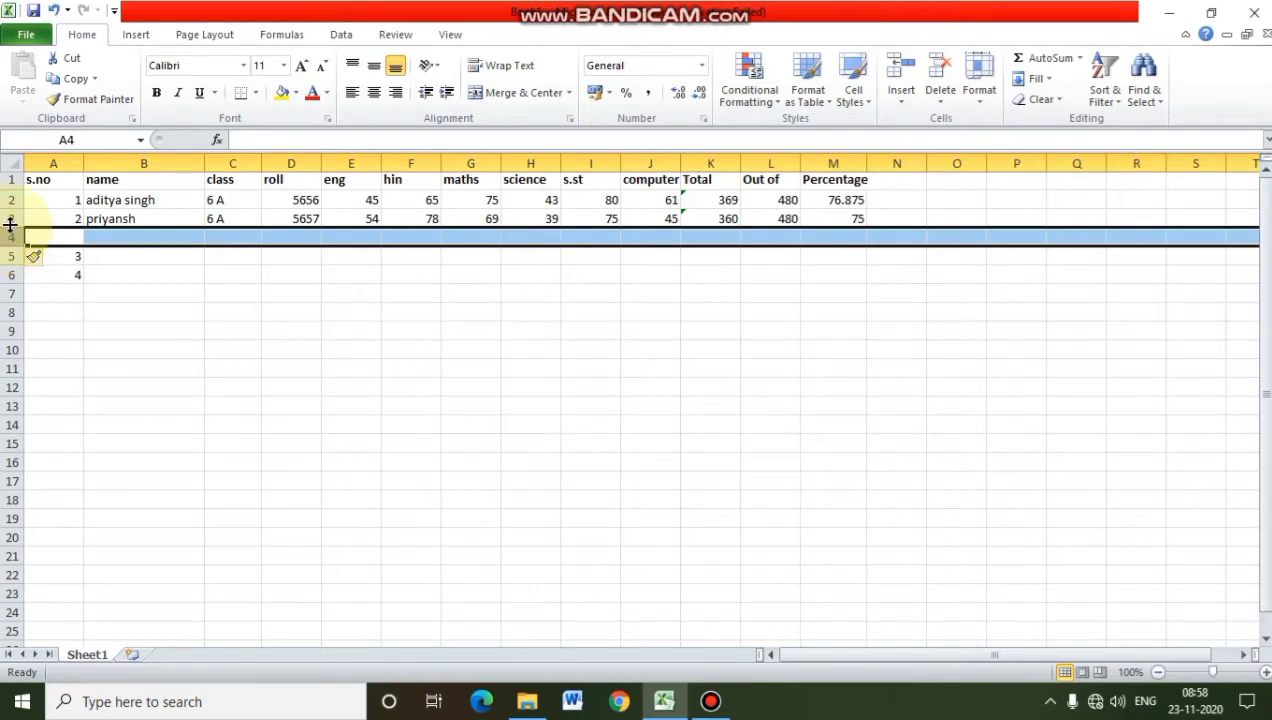
pyautogui.click(113, 275)
pyautogui.click(52, 237)
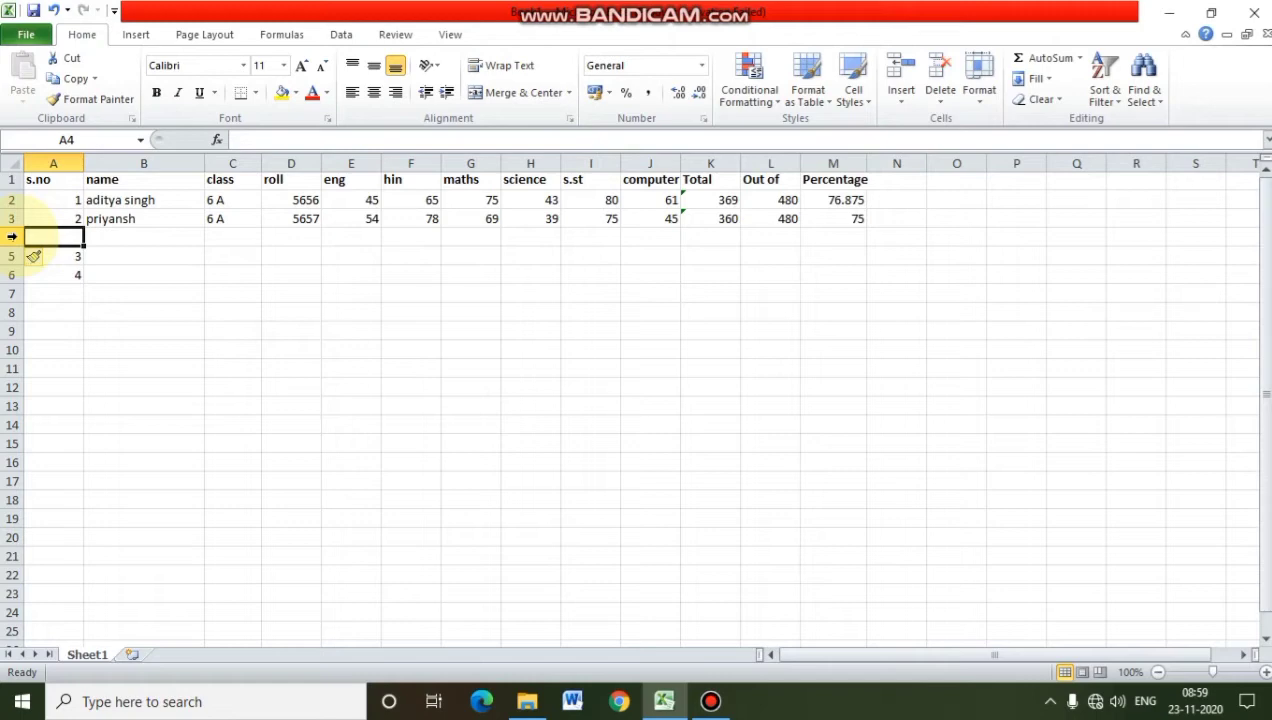
pyautogui.click(158, 258)
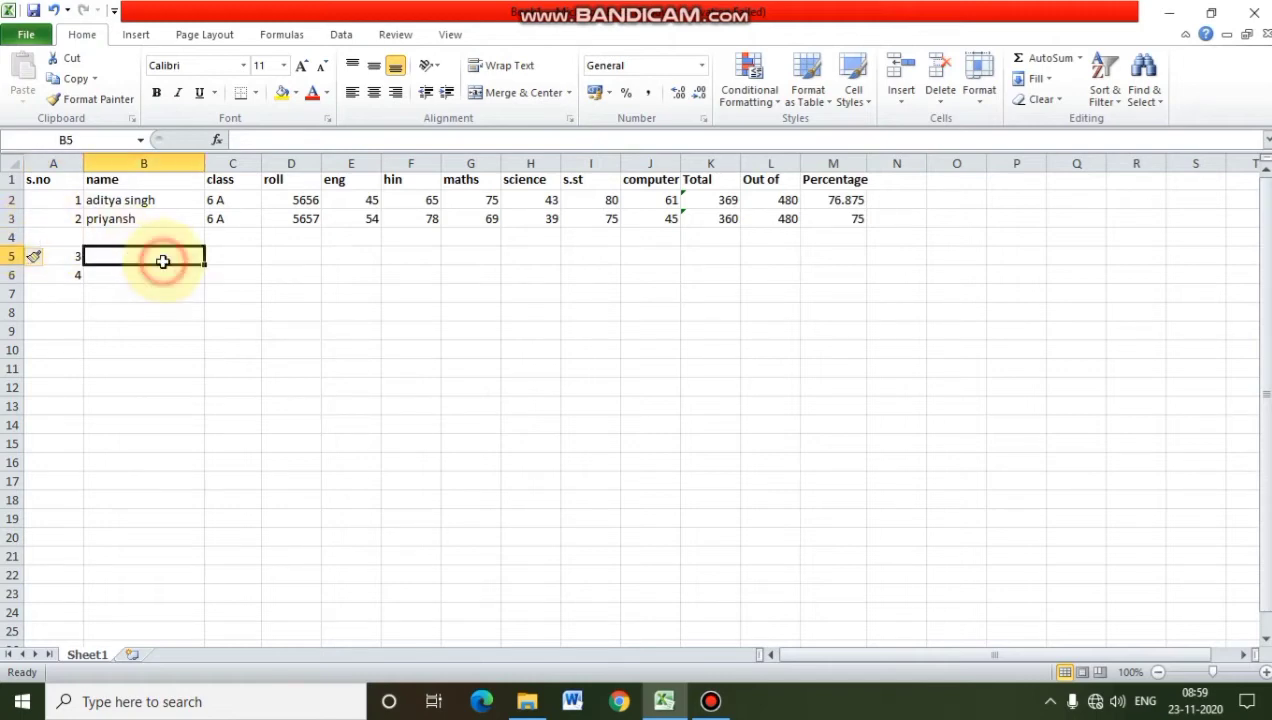
# Step: Insert a blank sheet column between the eng and hin columns
pyautogui.click(372, 164)
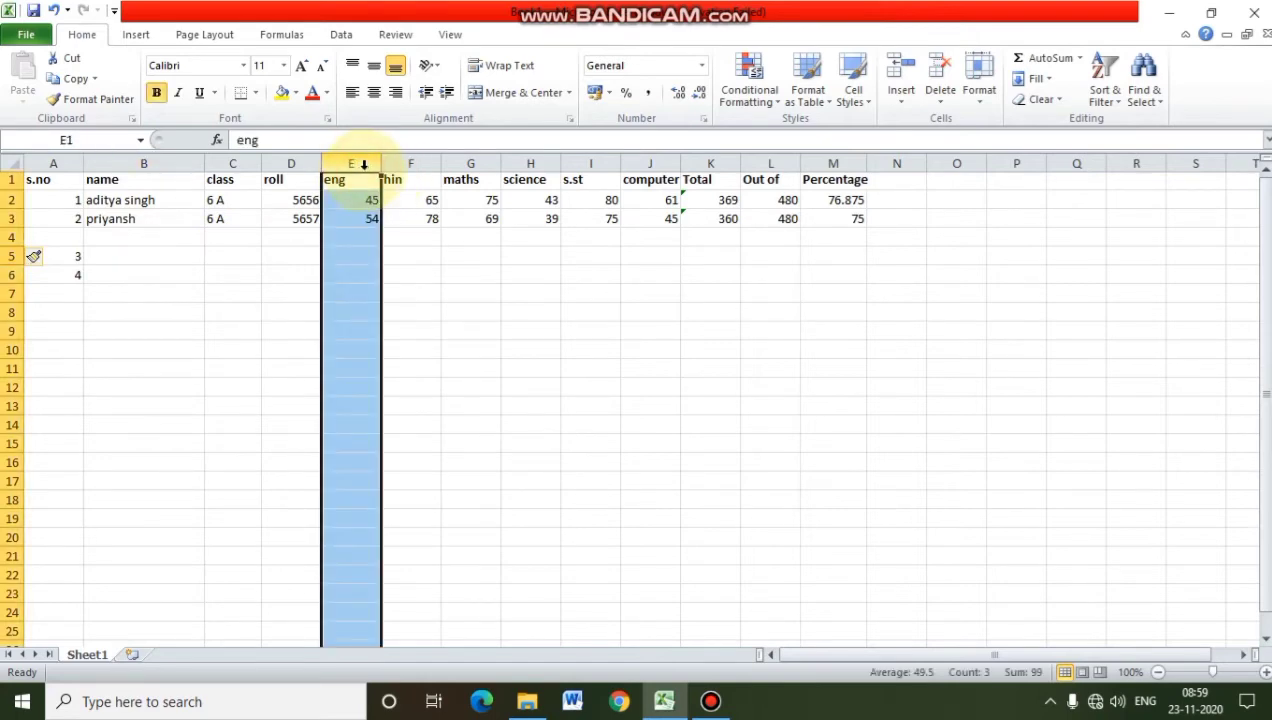
pyautogui.click(424, 238)
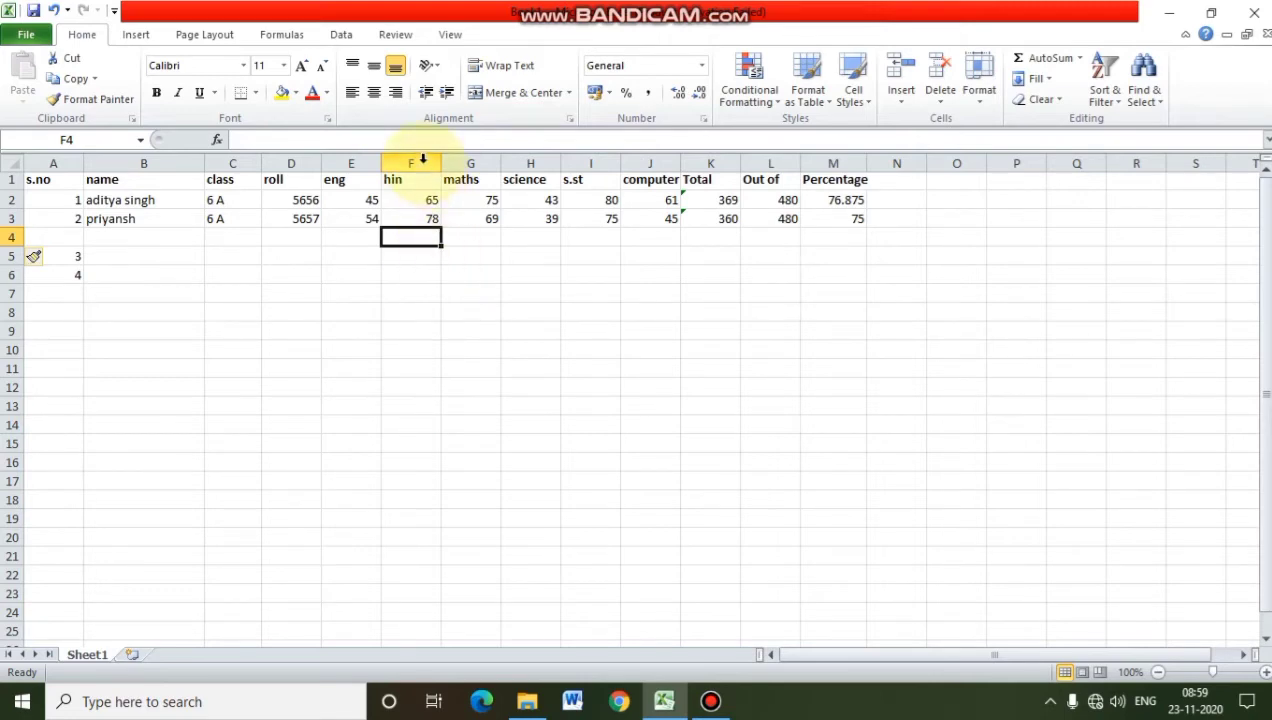
pyautogui.click(423, 159)
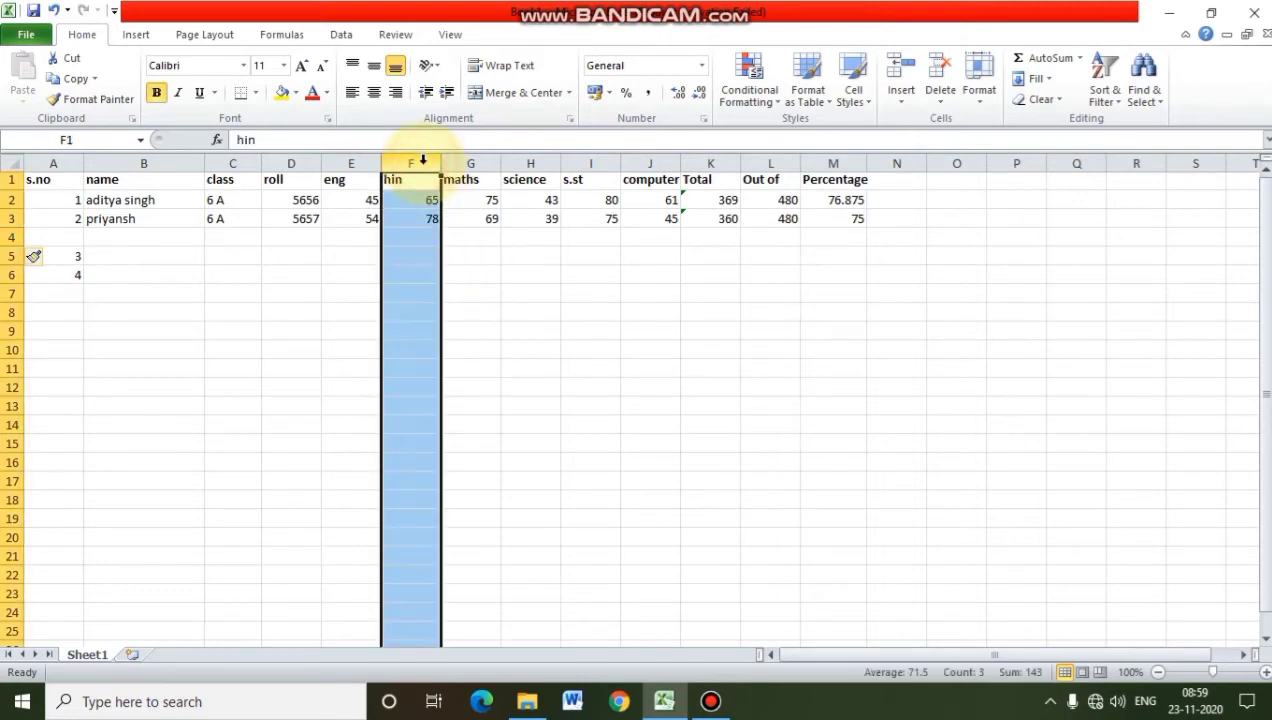
pyautogui.click(899, 103)
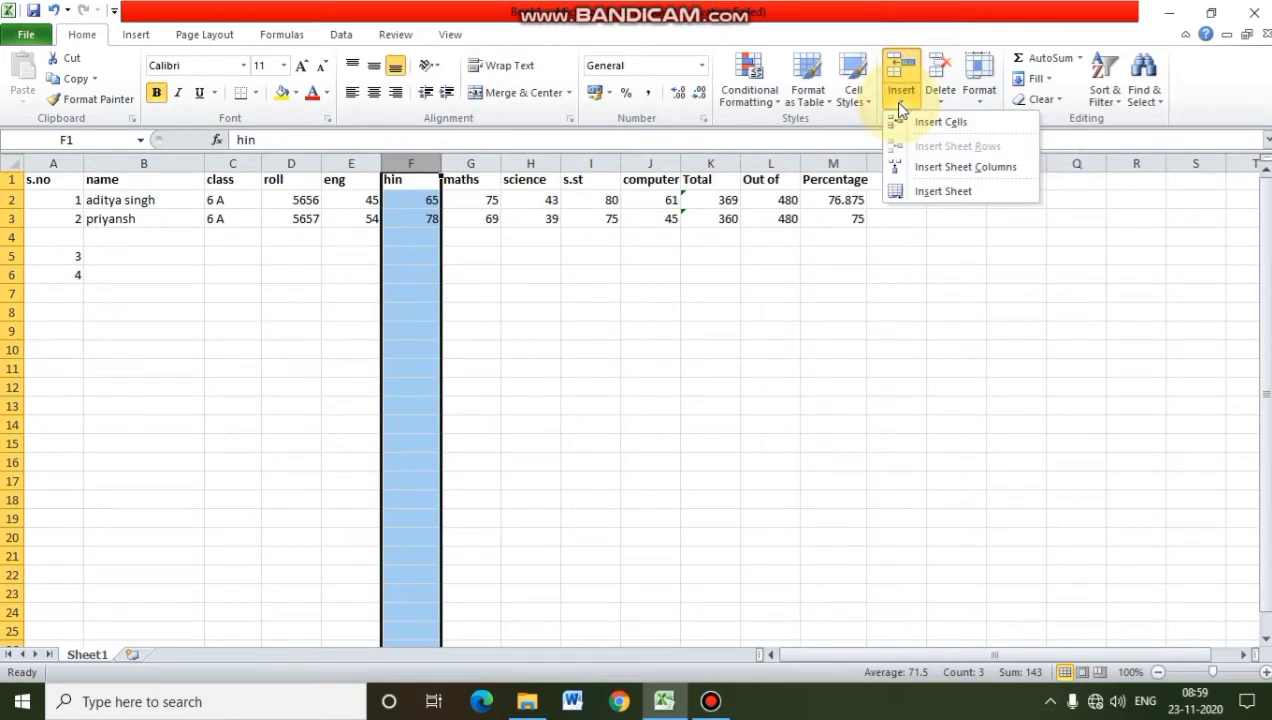
pyautogui.click(912, 168)
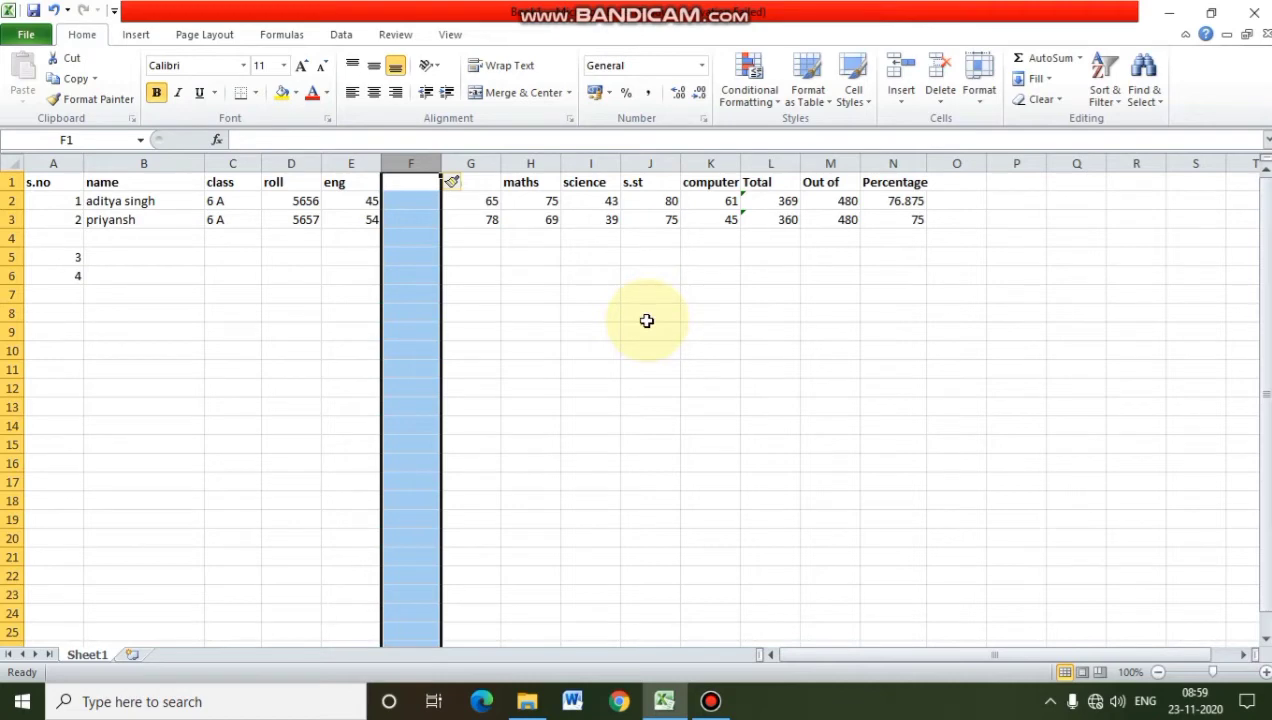
pyautogui.click(593, 272)
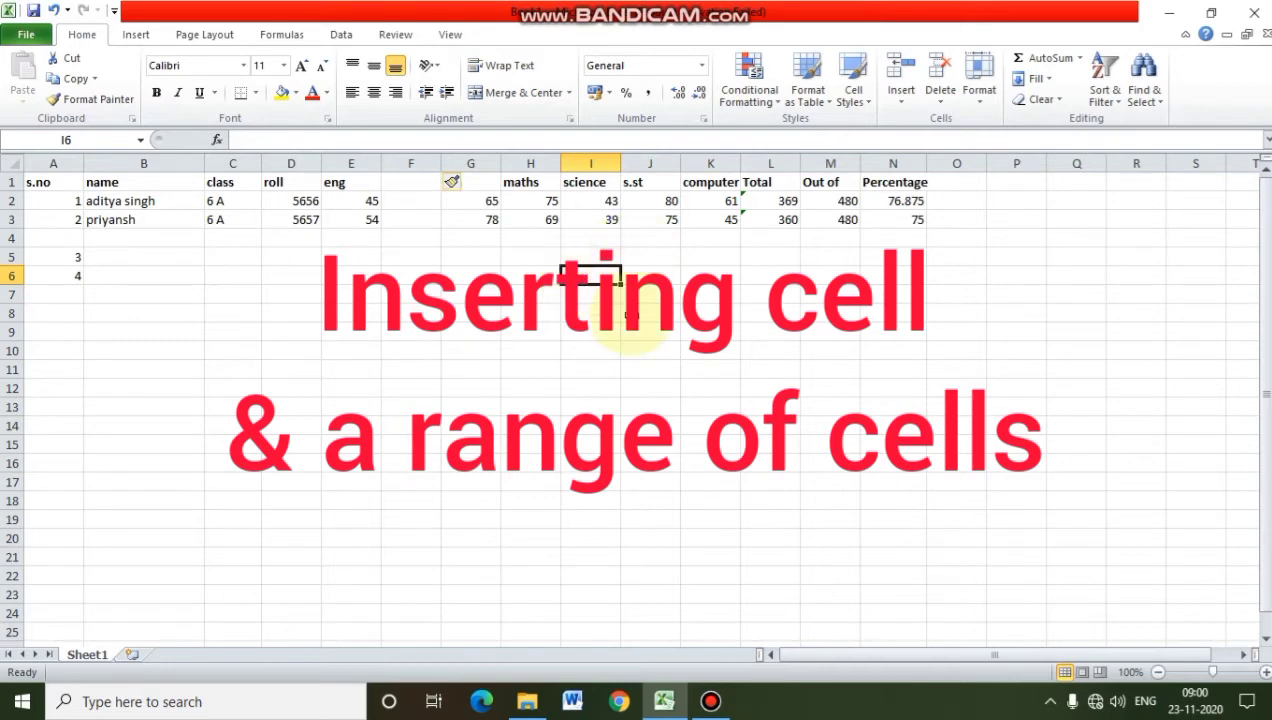
# Step: Insert a blank cell at K2 in the computer column, shifting the existing cells down
pyautogui.click(729, 203)
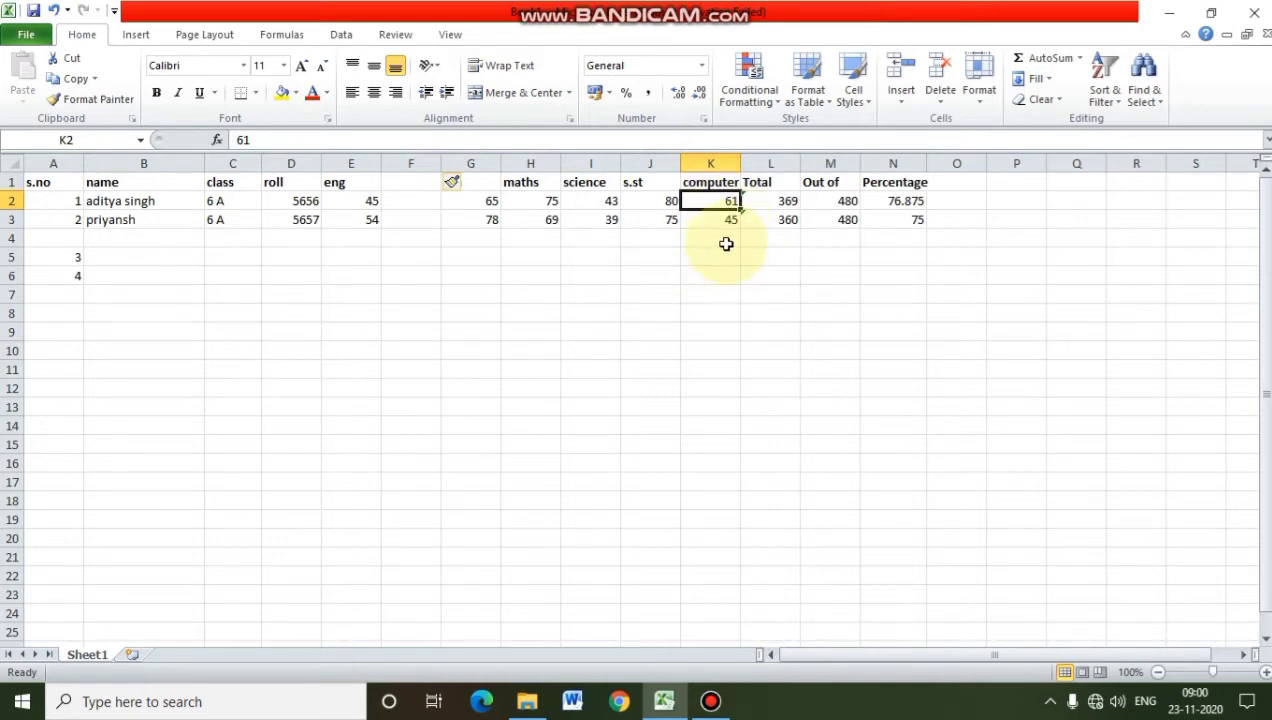
pyautogui.click(724, 239)
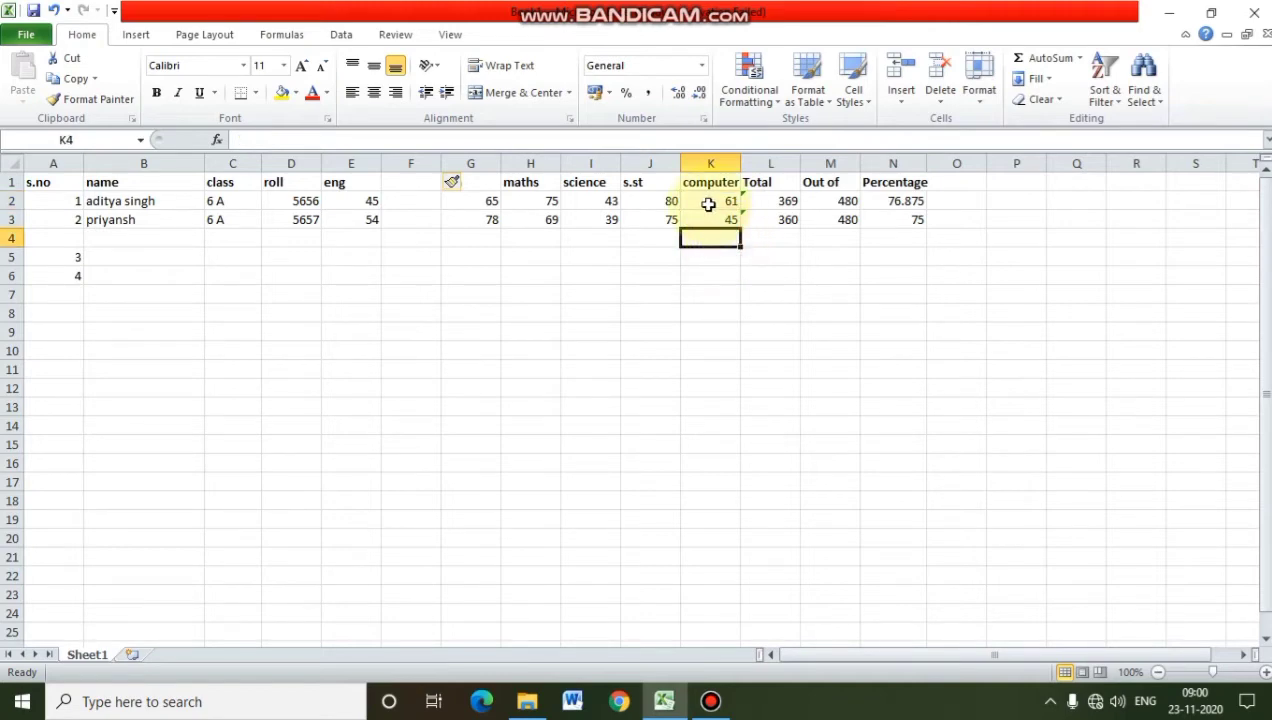
pyautogui.click(708, 202)
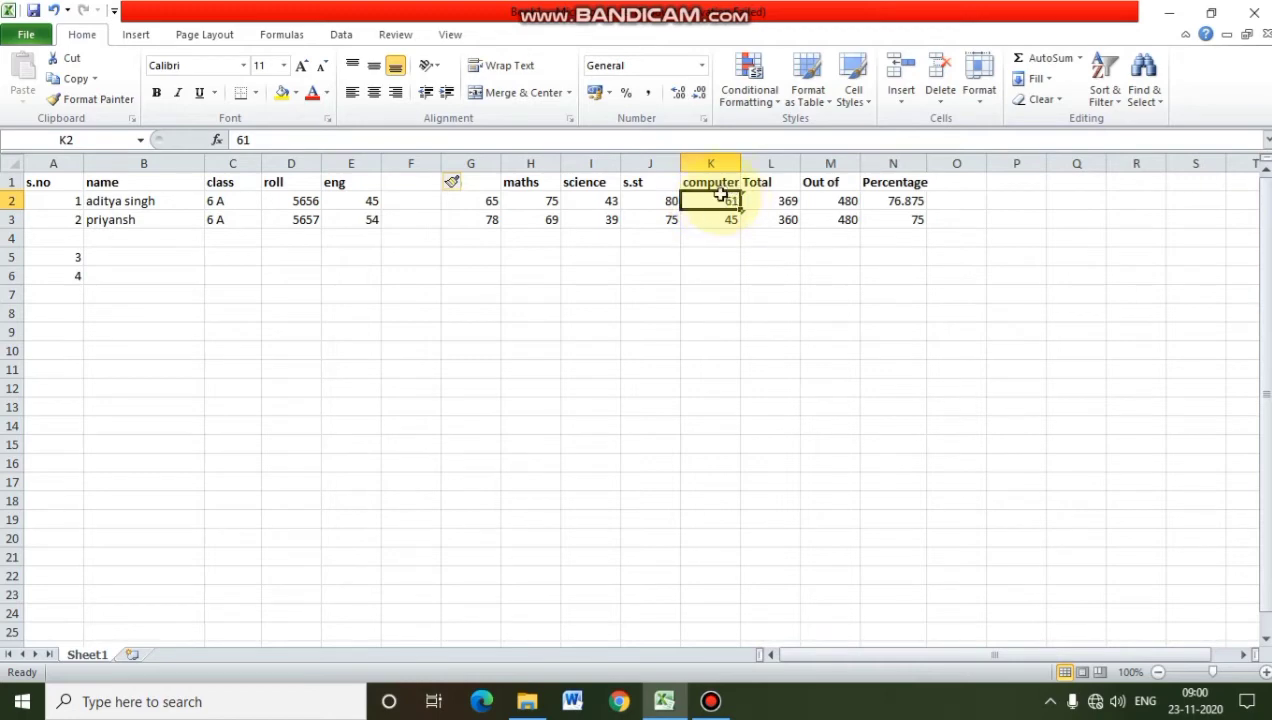
pyautogui.click(903, 102)
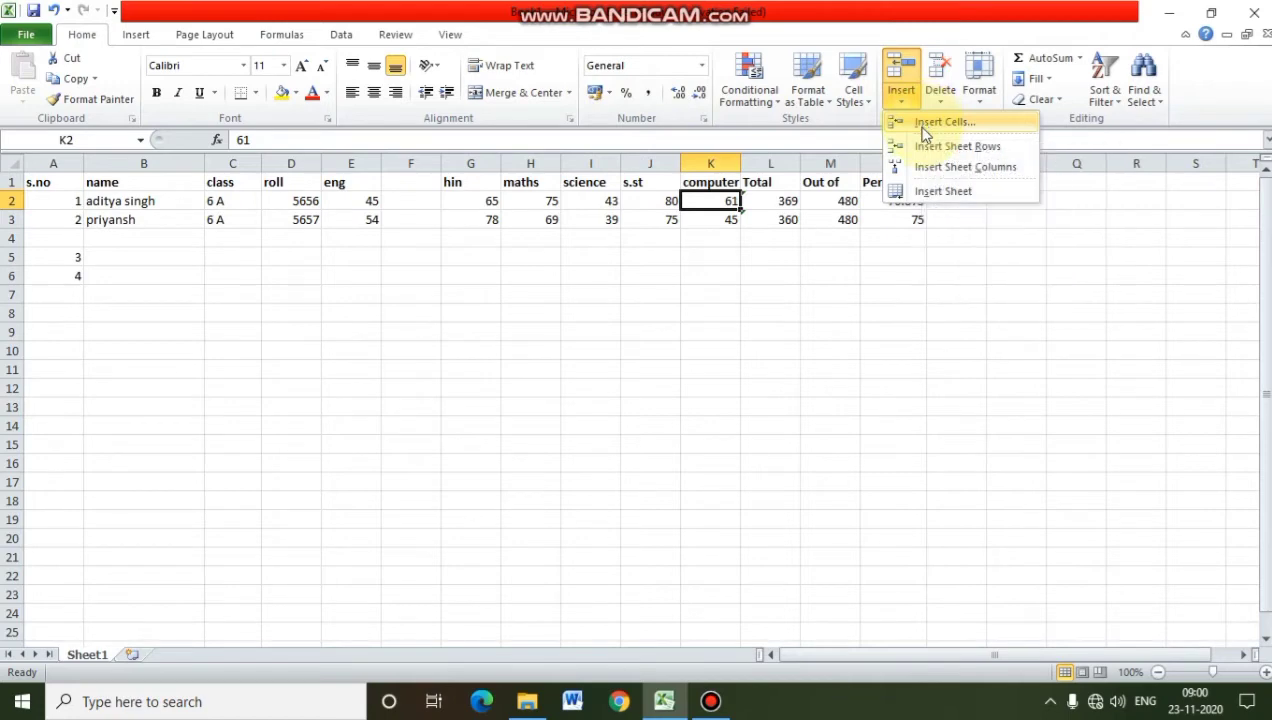
pyautogui.click(924, 128)
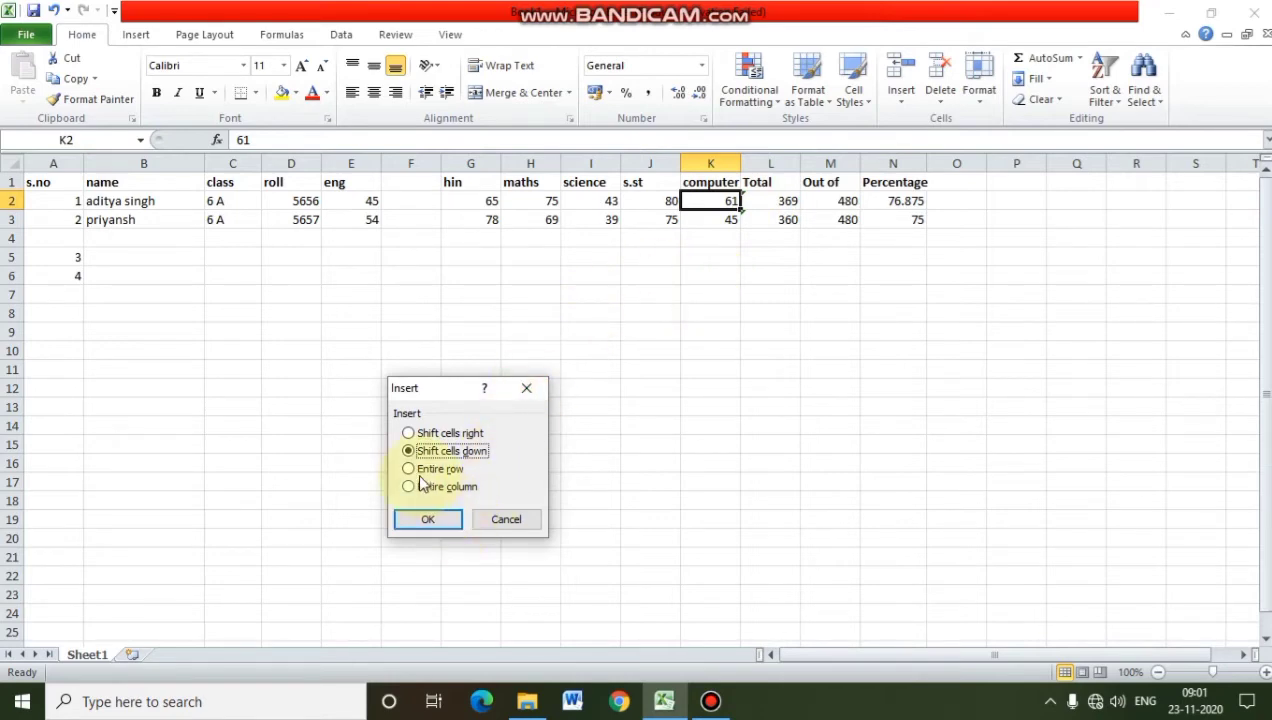
pyautogui.click(447, 519)
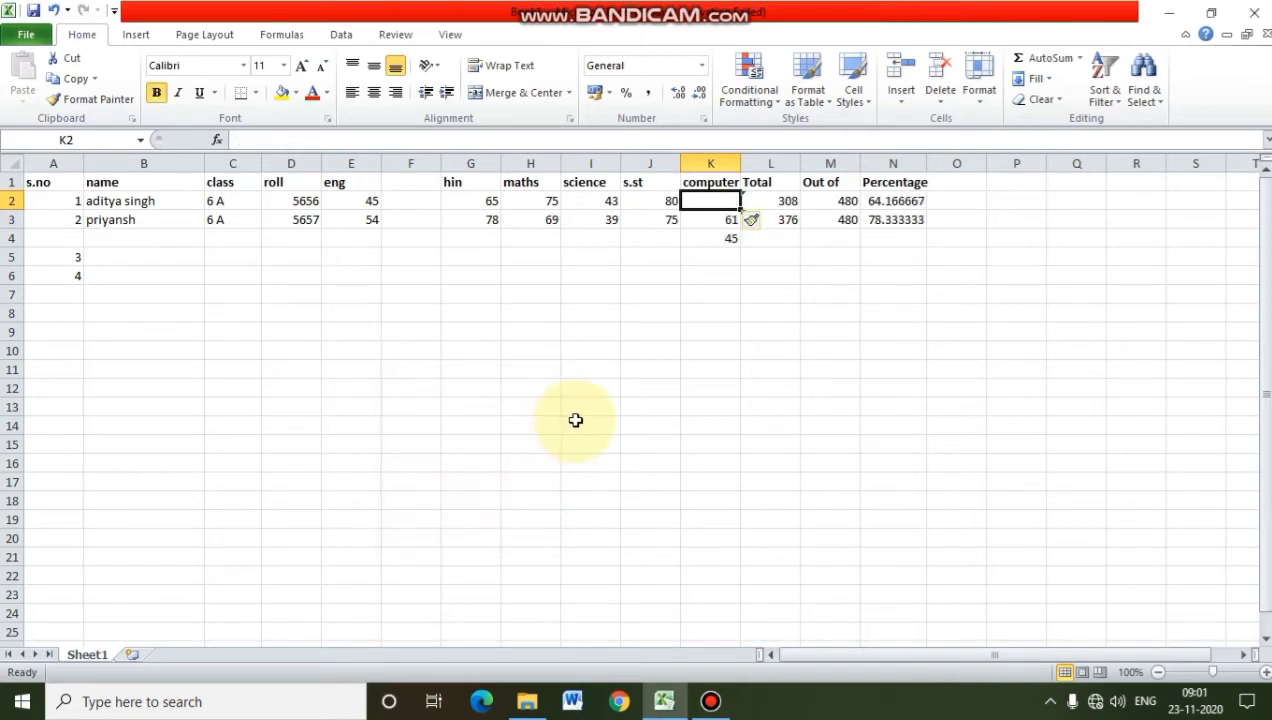
# Step: Insert a blank cell at J2 in the s.st column, shifting the existing cells right
pyautogui.click(665, 202)
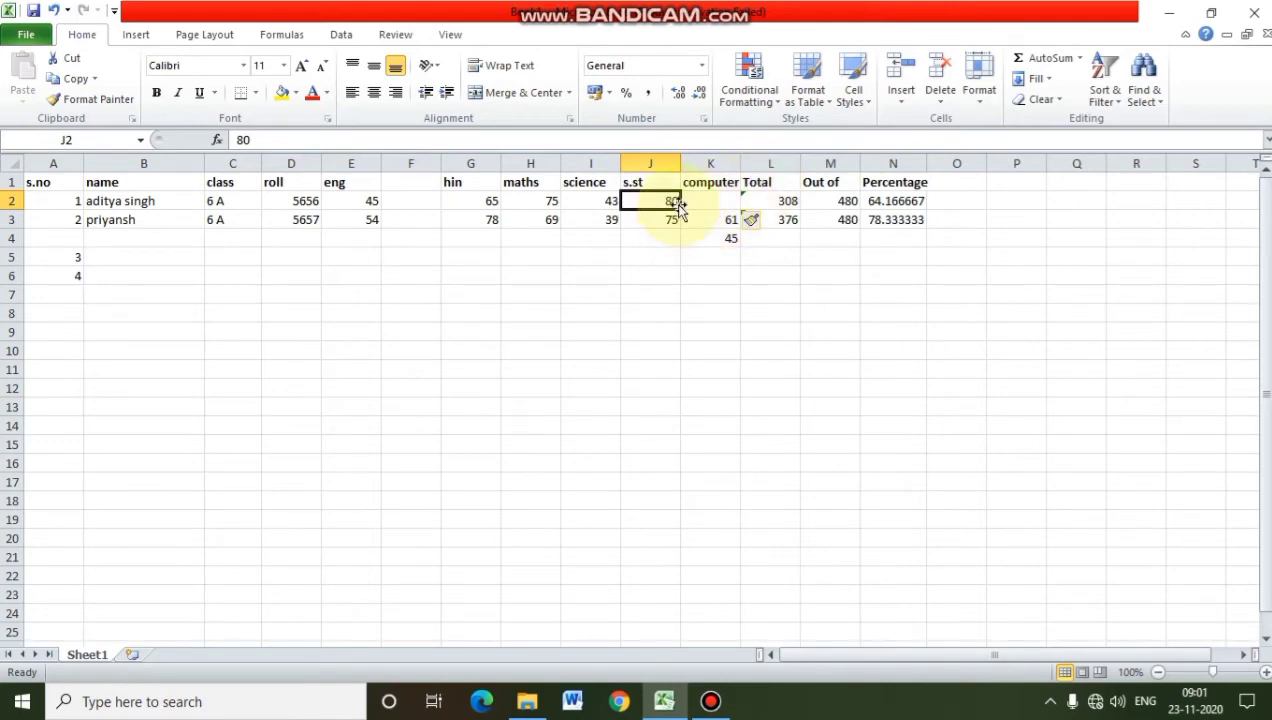
pyautogui.click(905, 100)
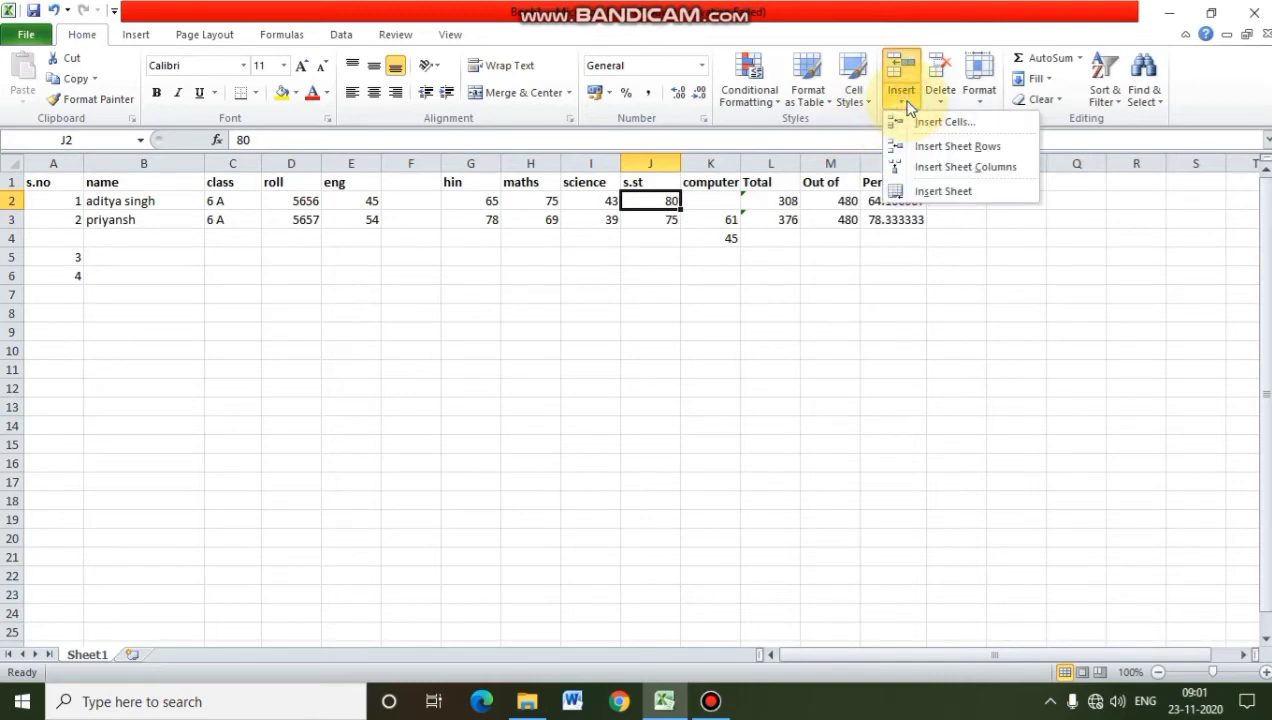
pyautogui.click(927, 124)
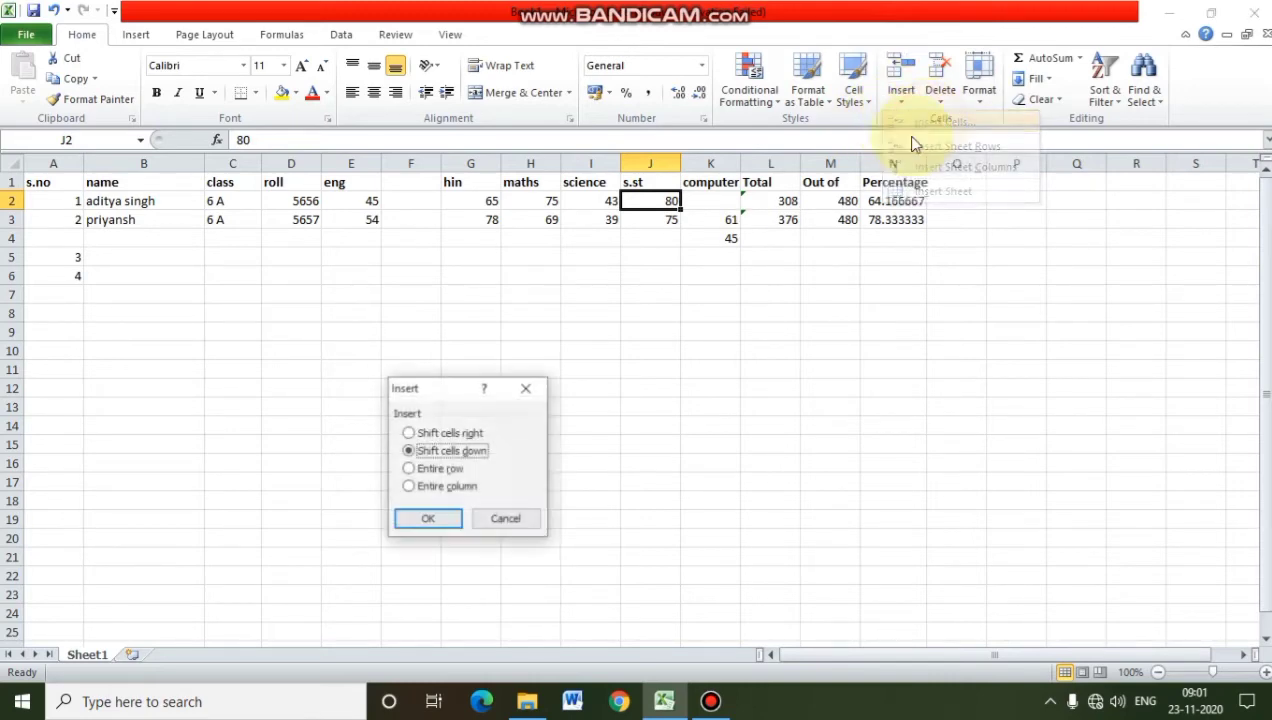
pyautogui.click(418, 435)
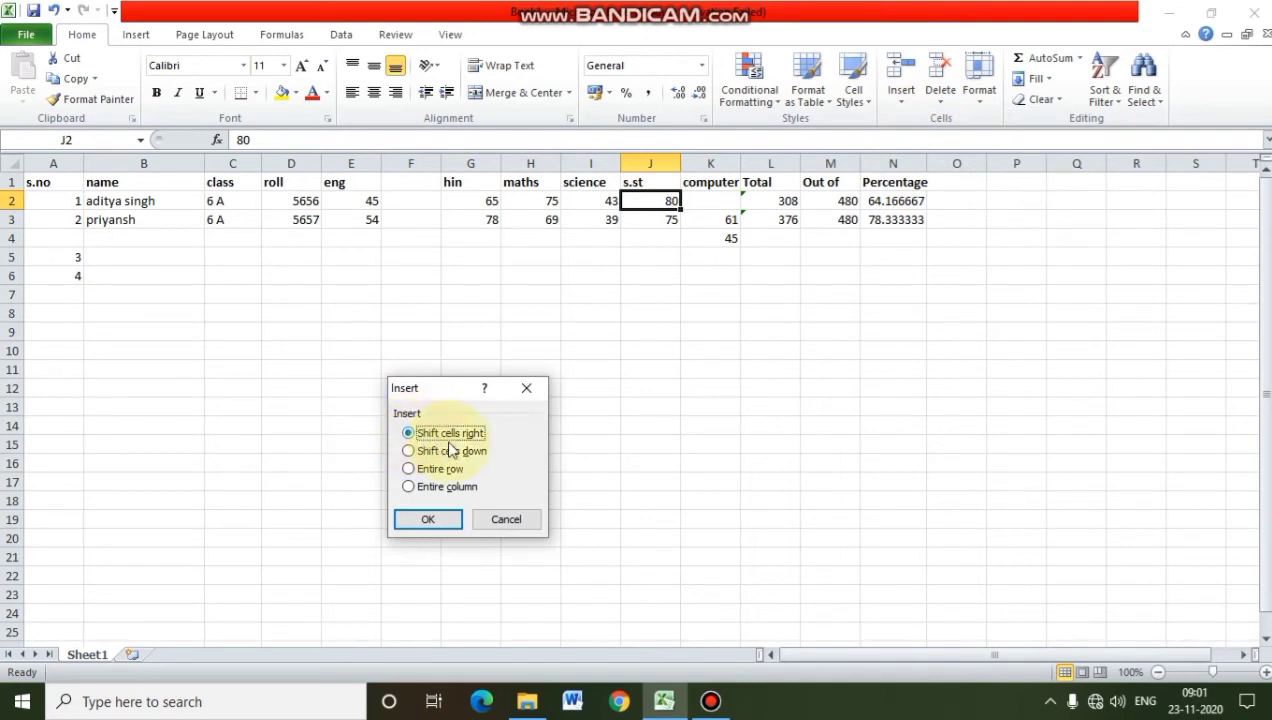
pyautogui.click(452, 515)
pyautogui.click(428, 519)
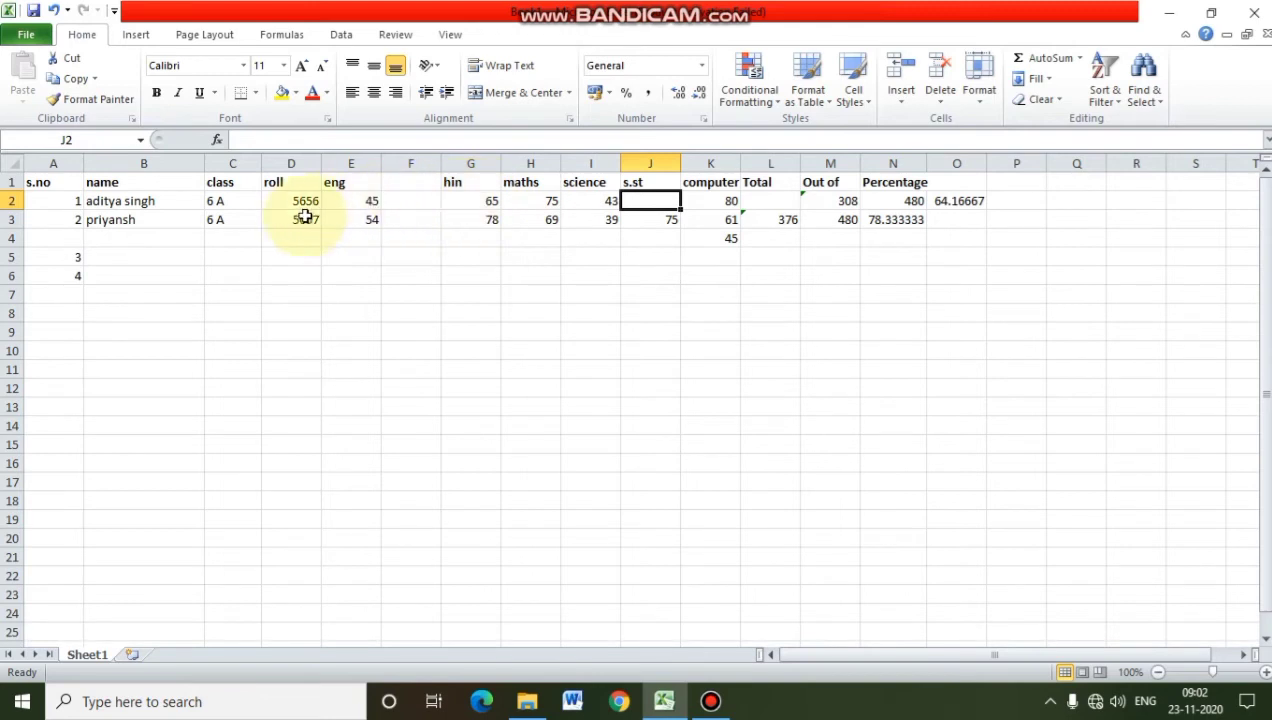
# Step: Insert a range of blank cells at D2:D3 in the roll column, shifting the existing cells right
pyautogui.moveTo(285, 200); pyautogui.dragTo(292, 213)
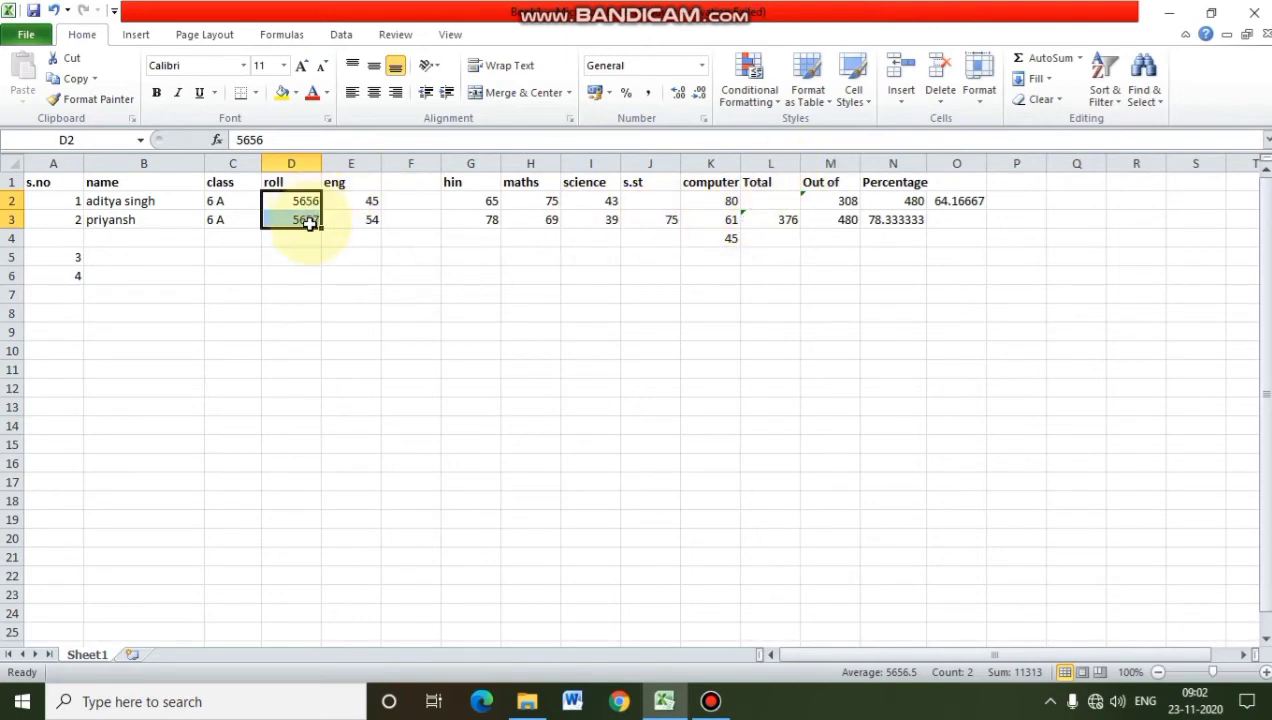
pyautogui.click(903, 100)
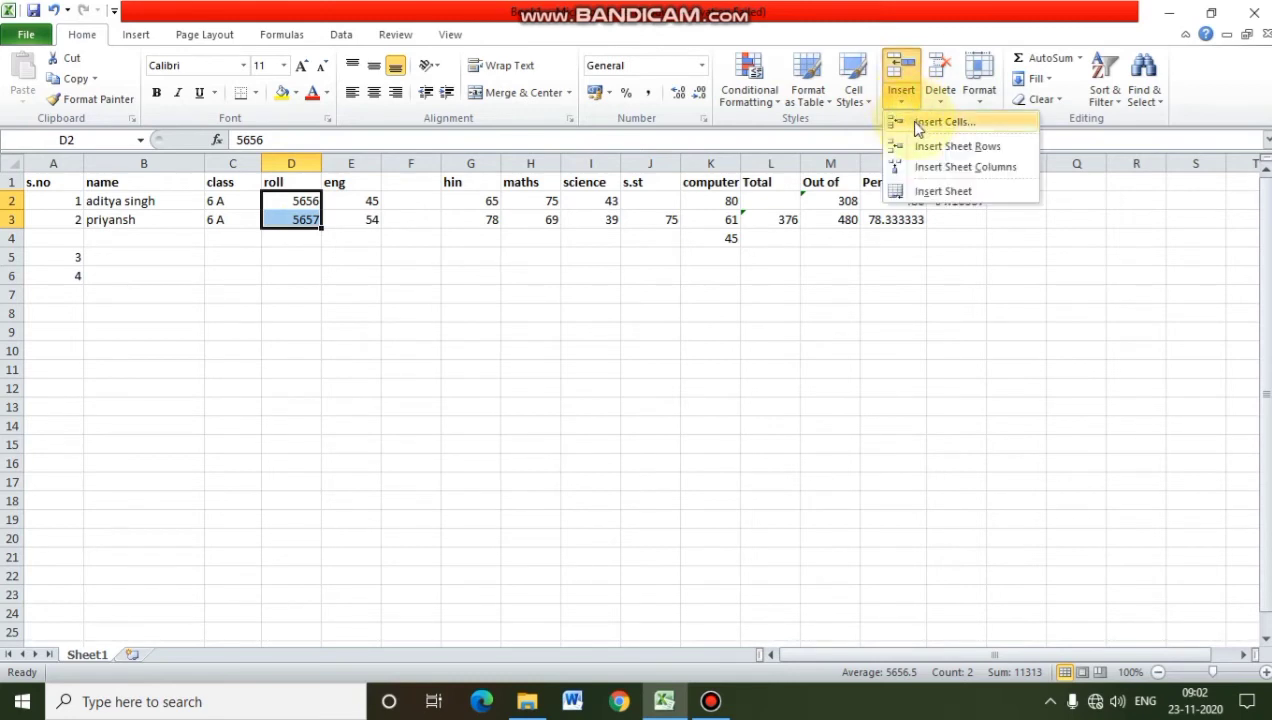
pyautogui.click(916, 124)
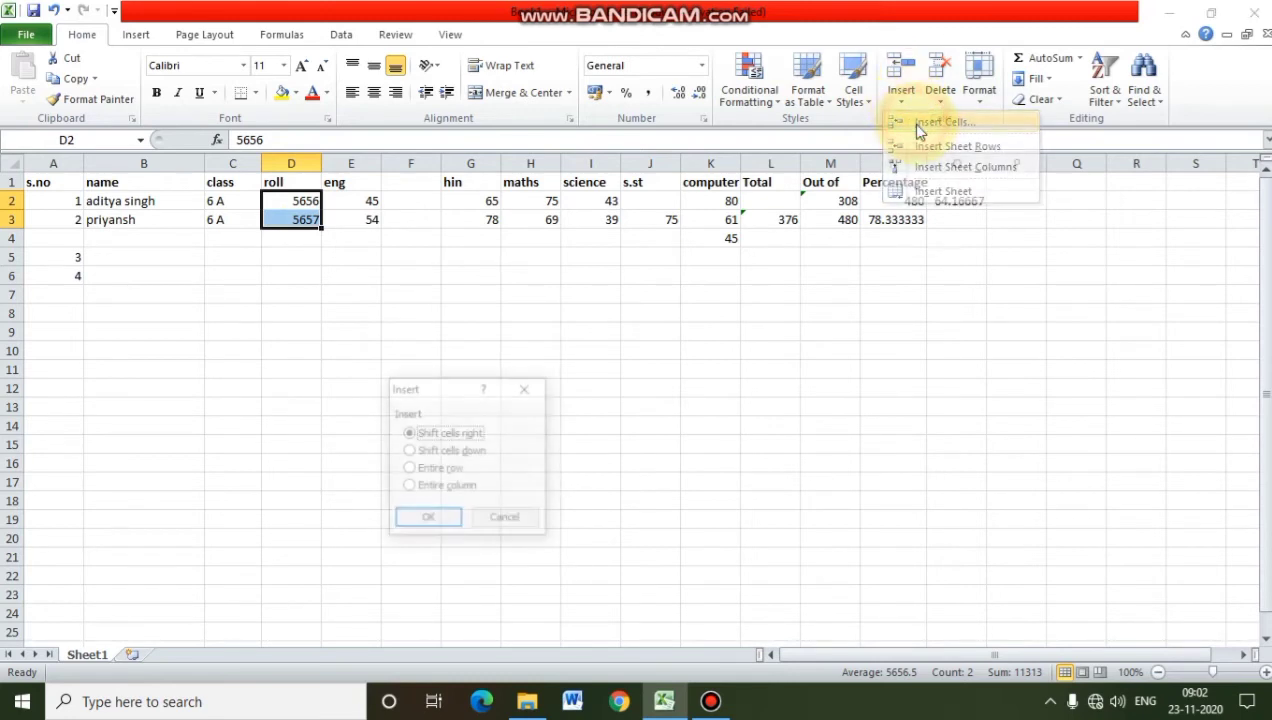
pyautogui.click(438, 519)
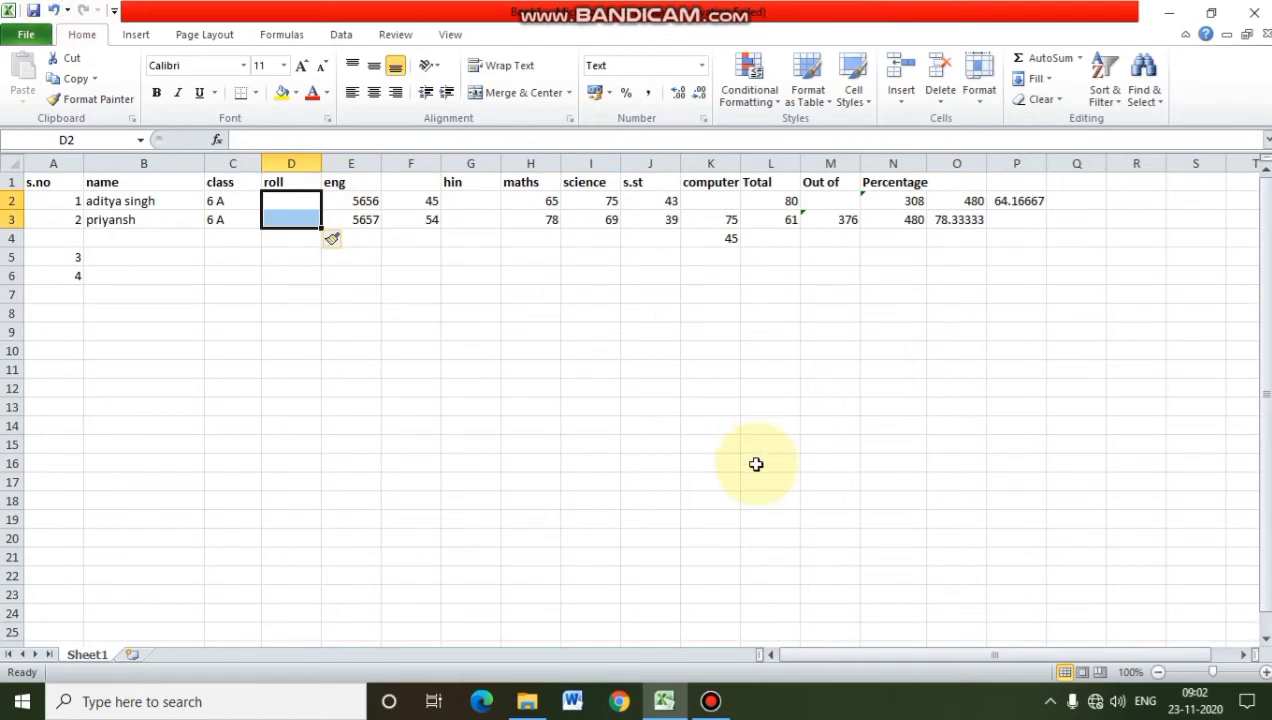
# Step: Undo all the cell, column and row insertions in the marks table
pyautogui.hotkey('ctrl', 'z')
pyautogui.hotkey('ctrl', 'z')
pyautogui.hotkey('ctrl', 'z')
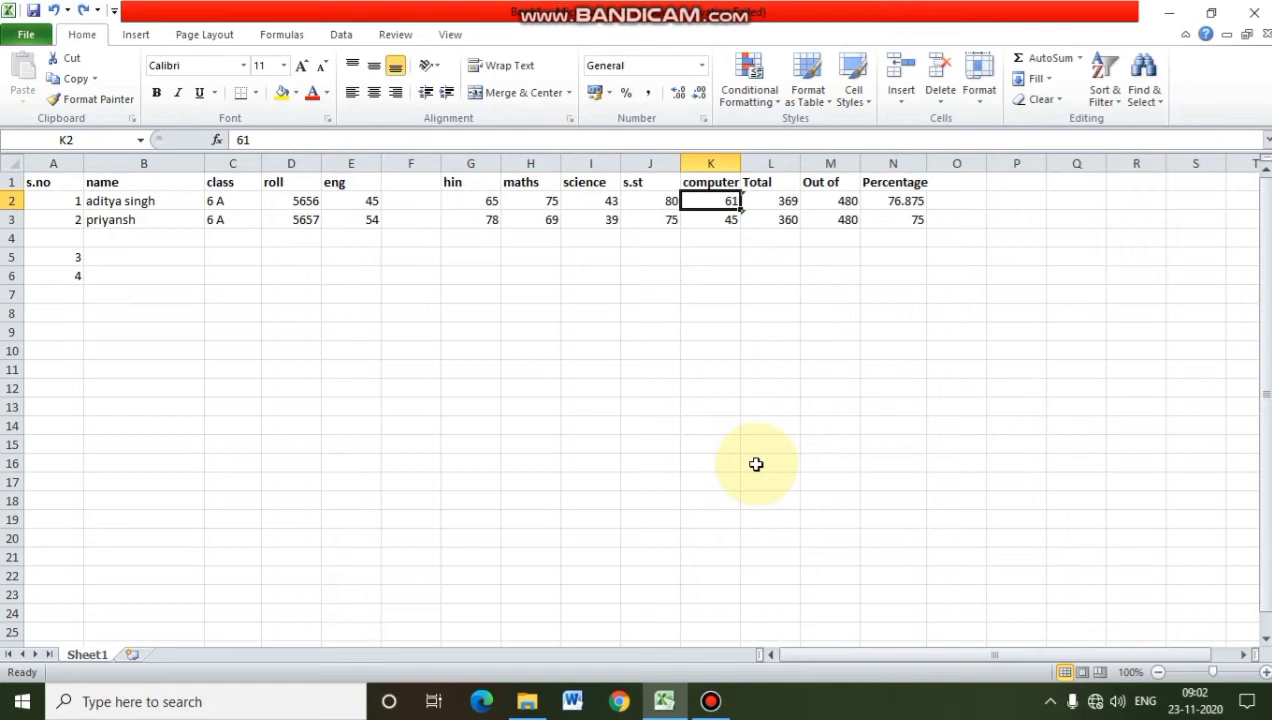
pyautogui.hotkey('ctrl', 'z')
pyautogui.hotkey('ctrl', 'z')
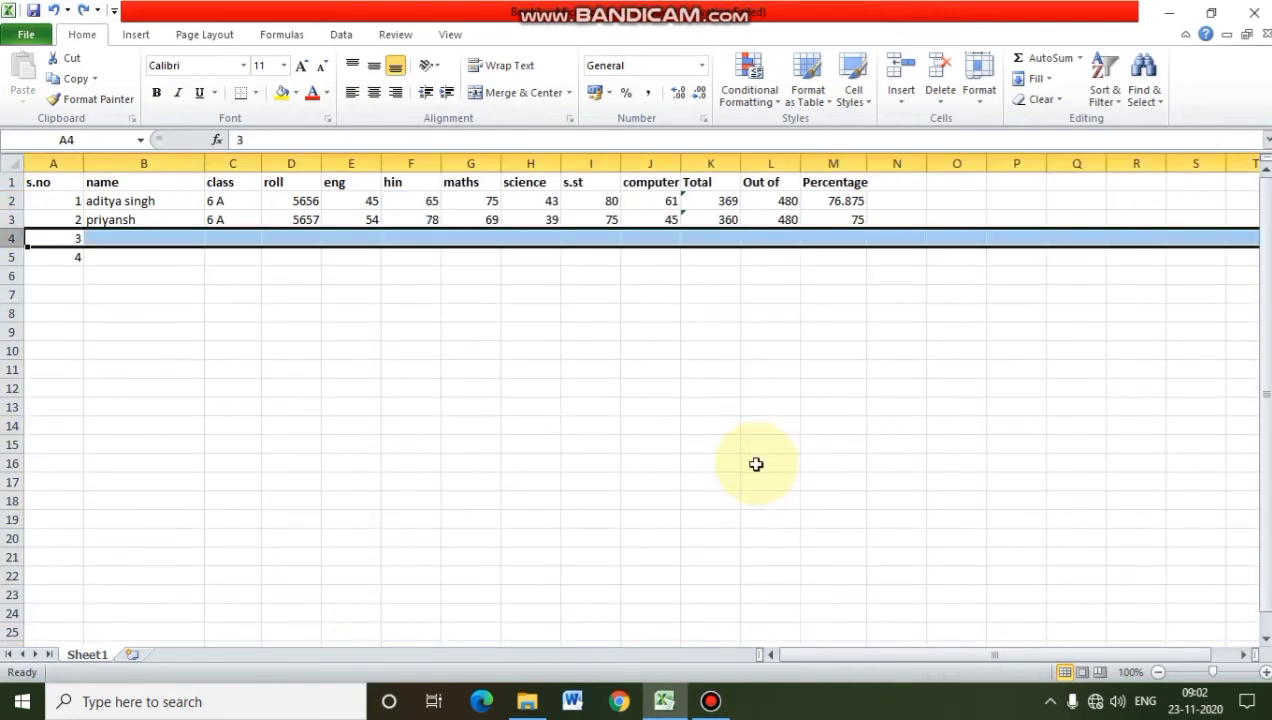
pyautogui.click(717, 427)
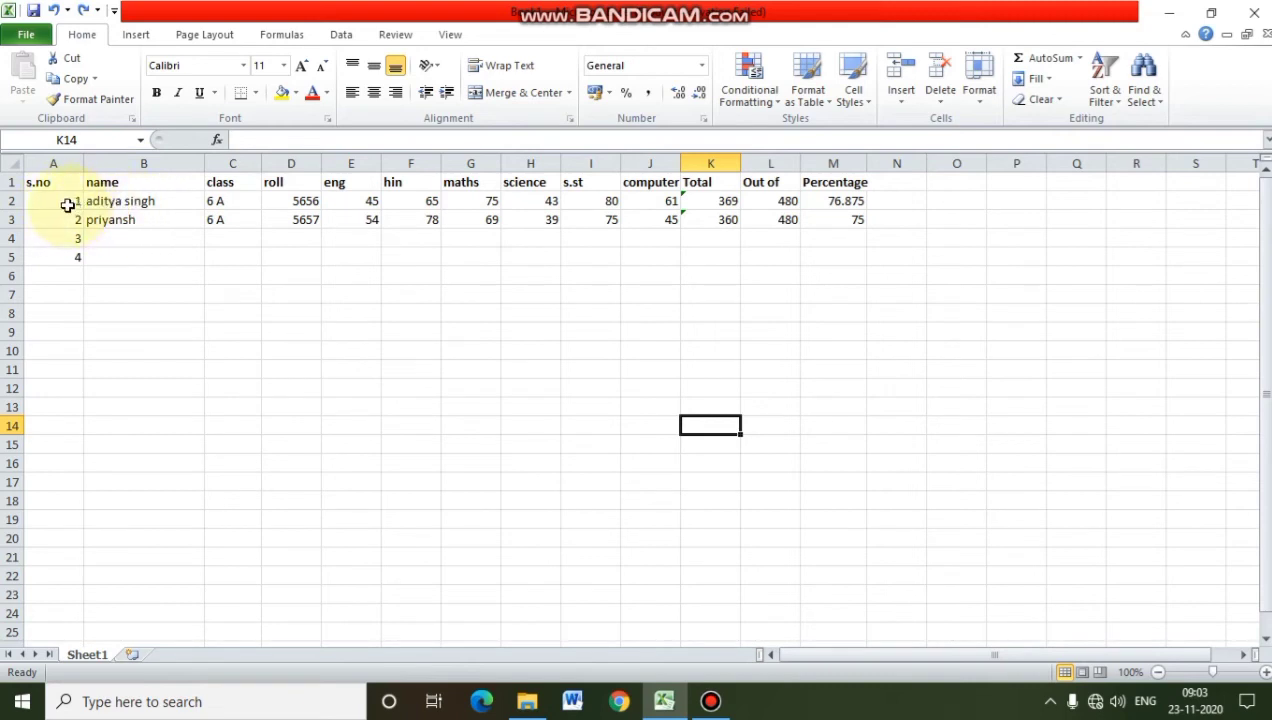
# Step: Copy the first student's full record in A2:M2 and paste it into row 7 starting at A7
pyautogui.moveTo(60, 200); pyautogui.dragTo(847, 206)
pyautogui.hotkey('ctrl', 'c')
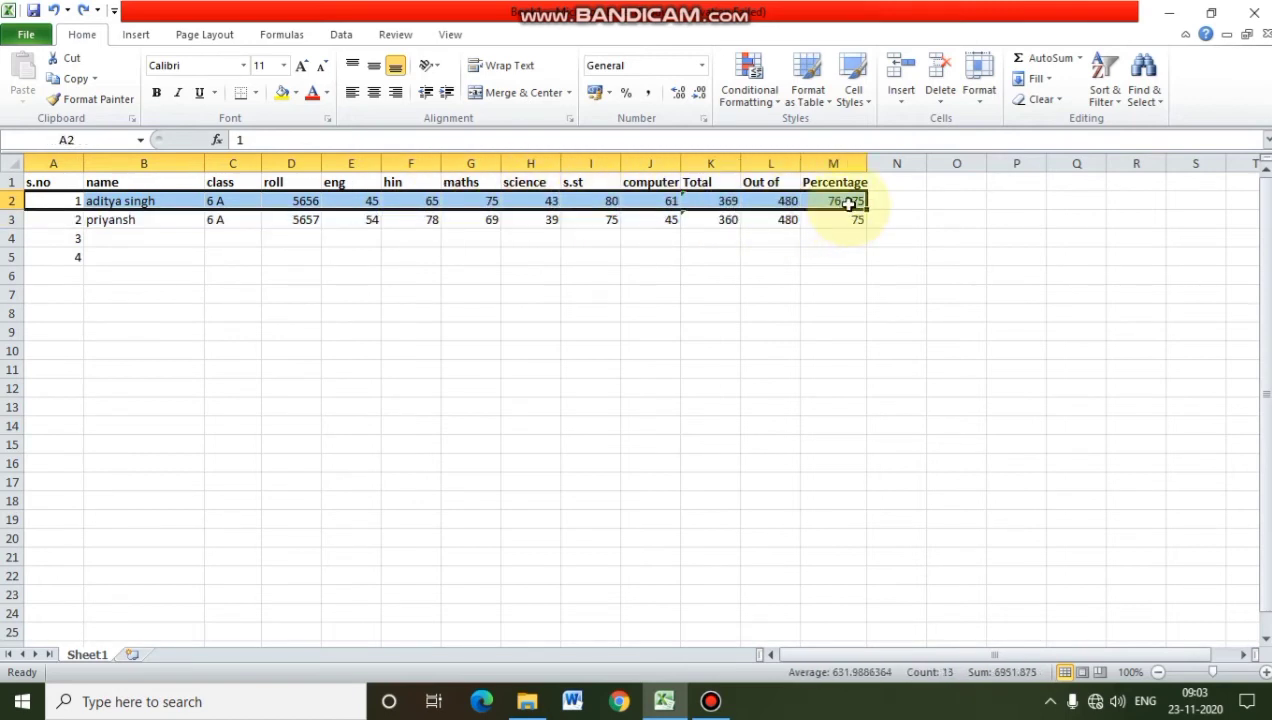
pyautogui.click(78, 85)
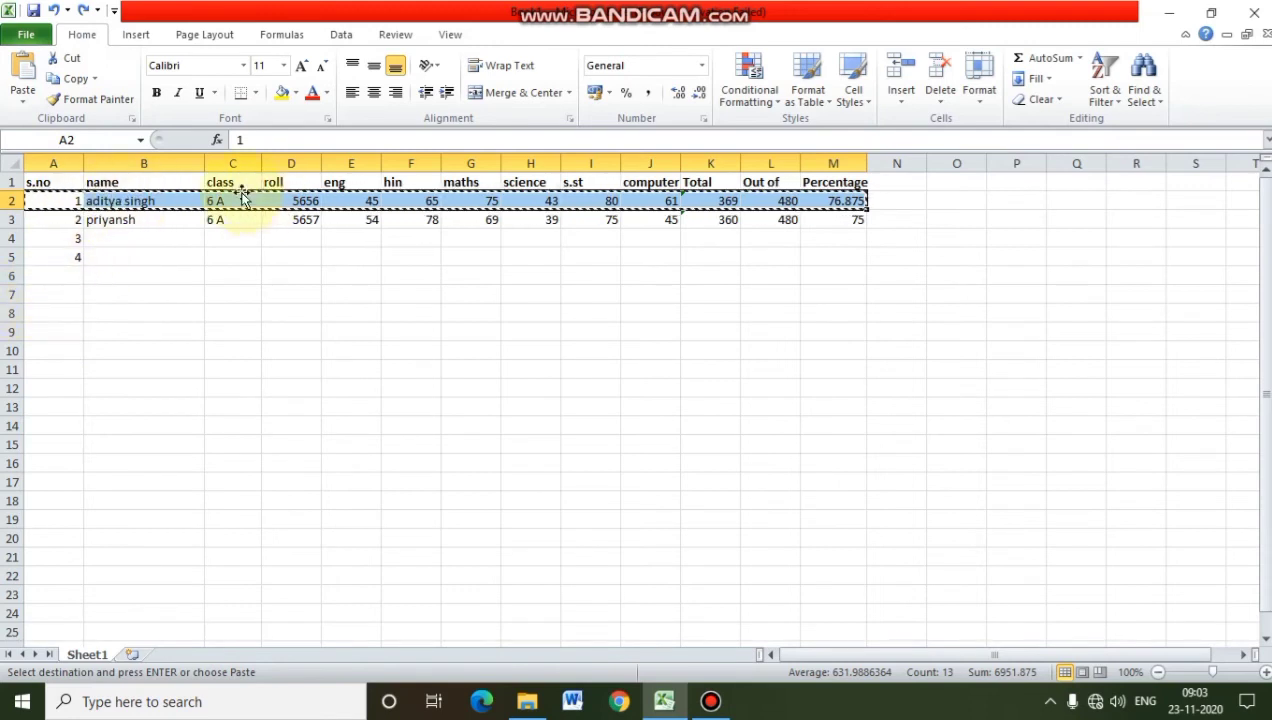
pyautogui.click(47, 292)
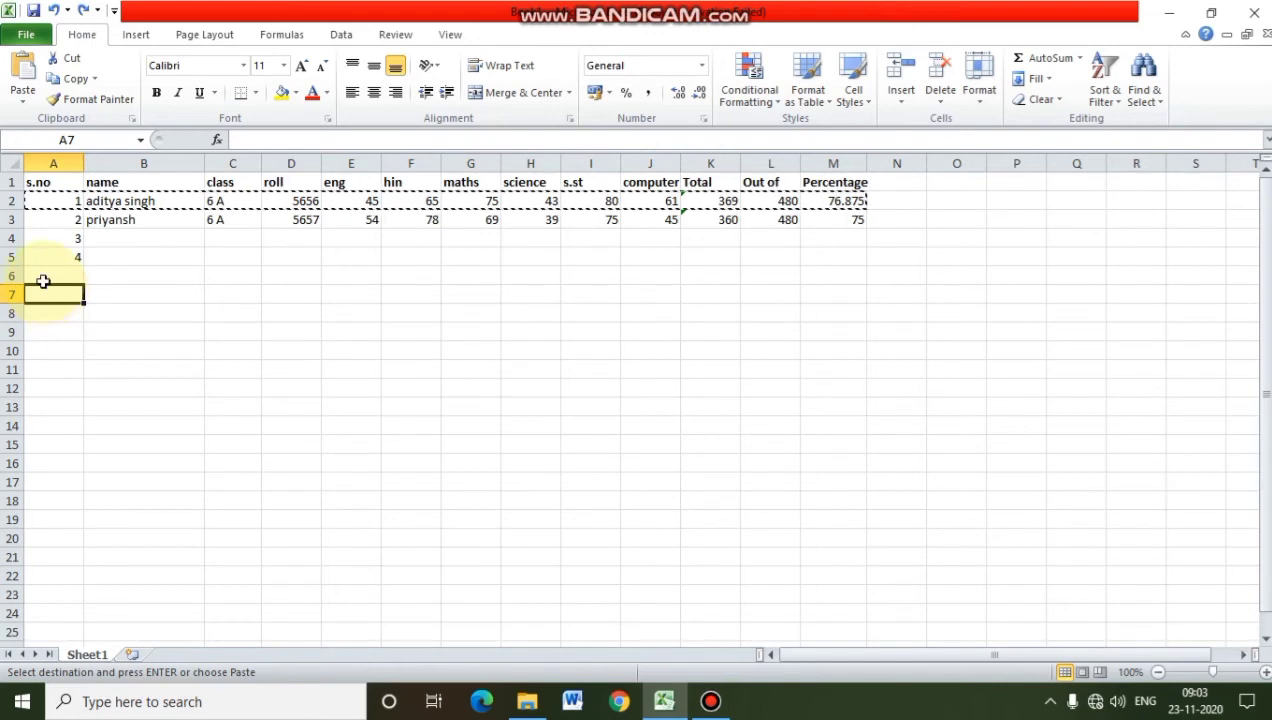
pyautogui.click(25, 68)
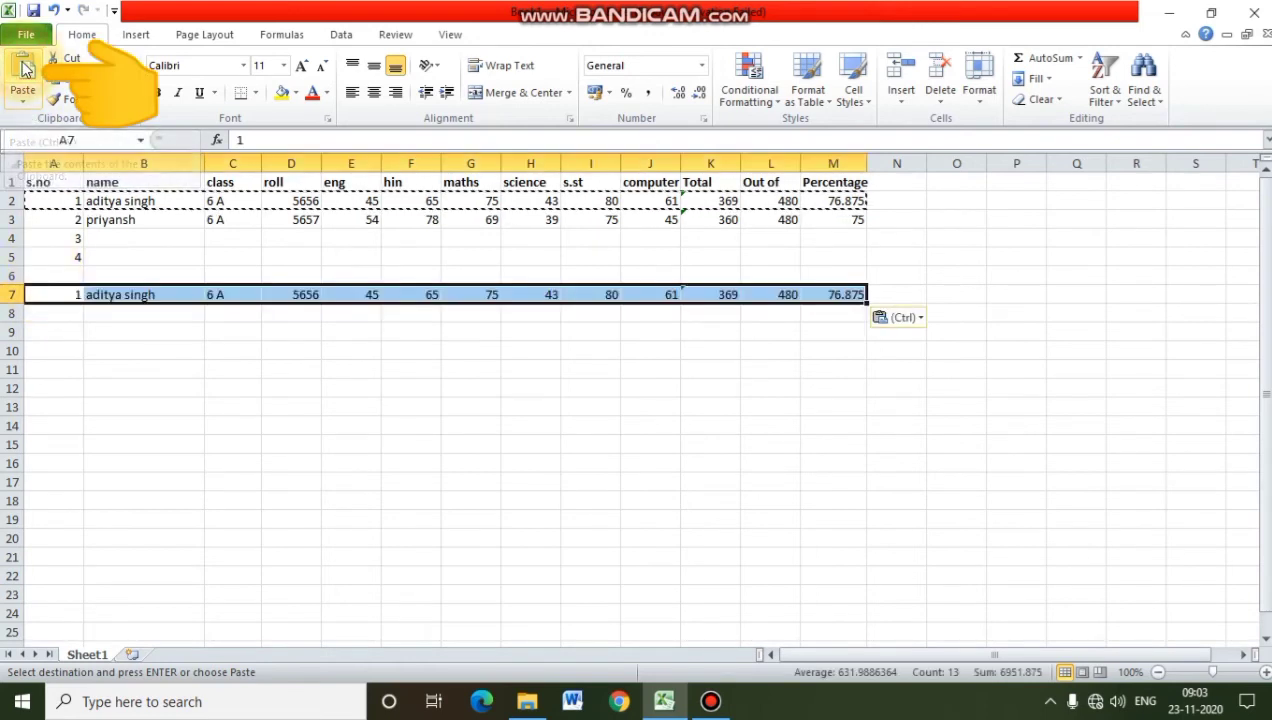
pyautogui.click(526, 506)
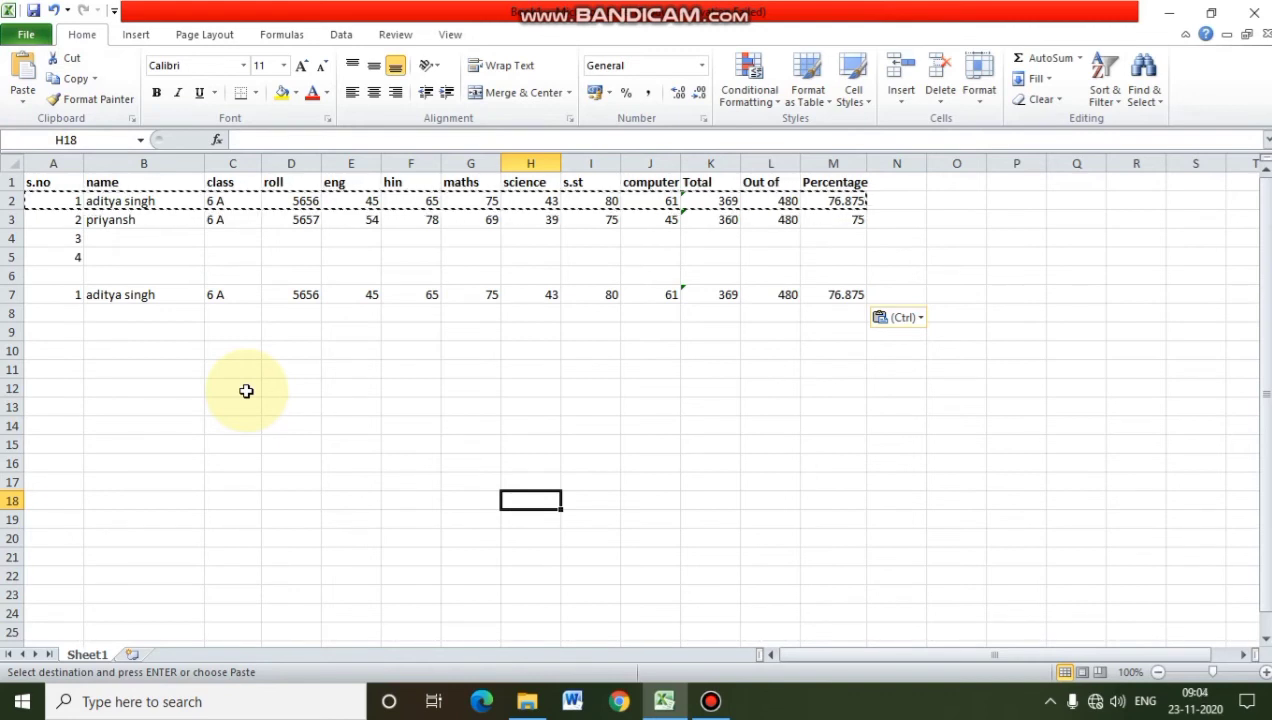
# Step: Cut the second student's full record in A3:M3 and paste it into row 9 starting at A9
pyautogui.moveTo(49, 220); pyautogui.dragTo(835, 221)
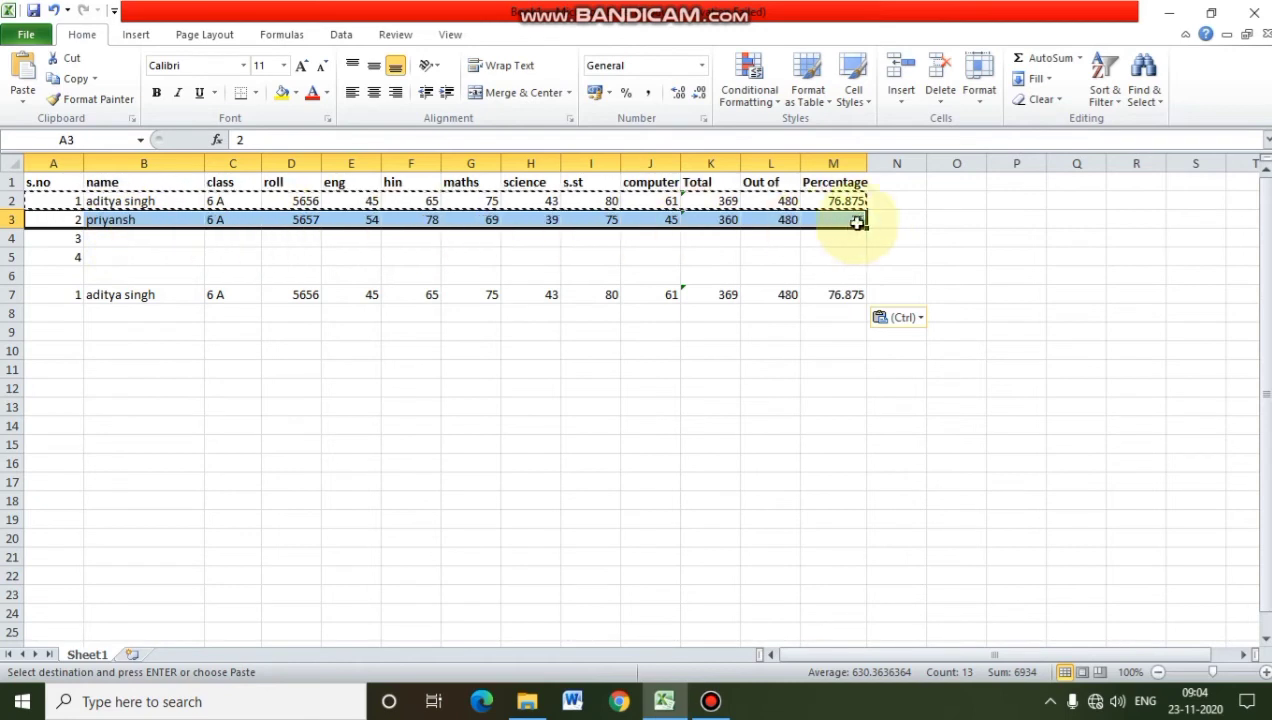
pyautogui.click(72, 59)
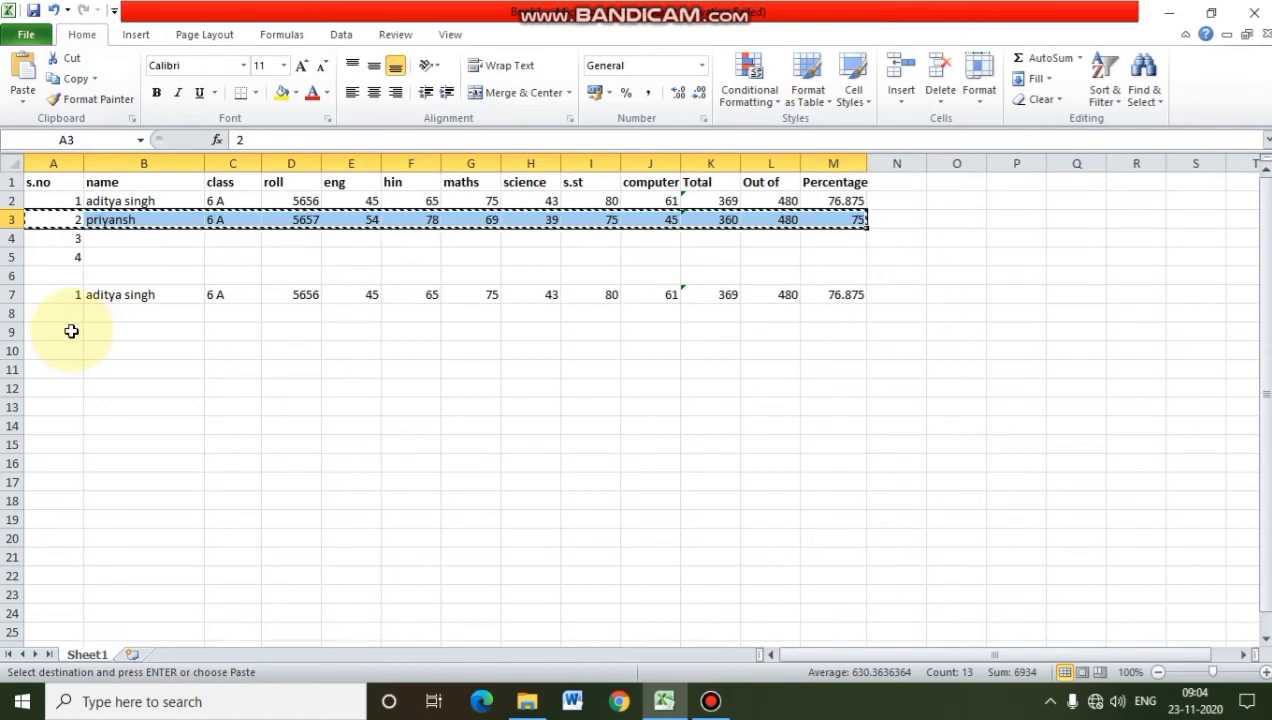
pyautogui.click(70, 331)
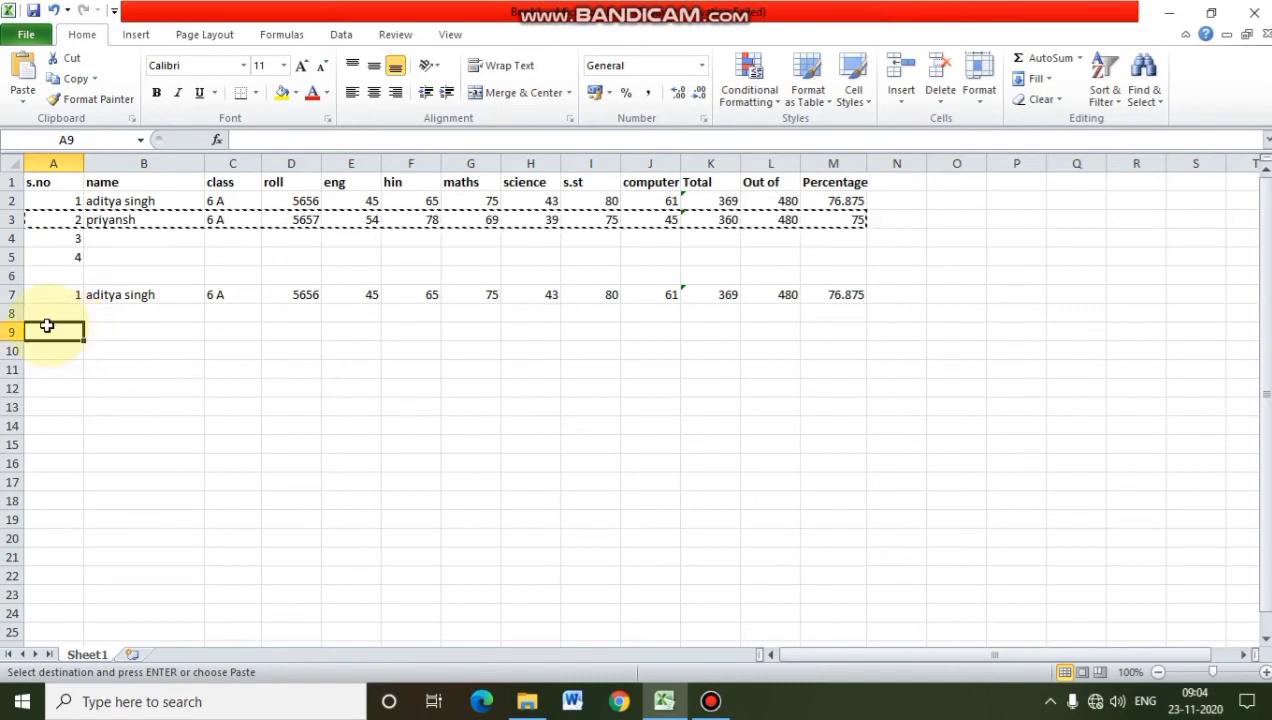
pyautogui.click(20, 72)
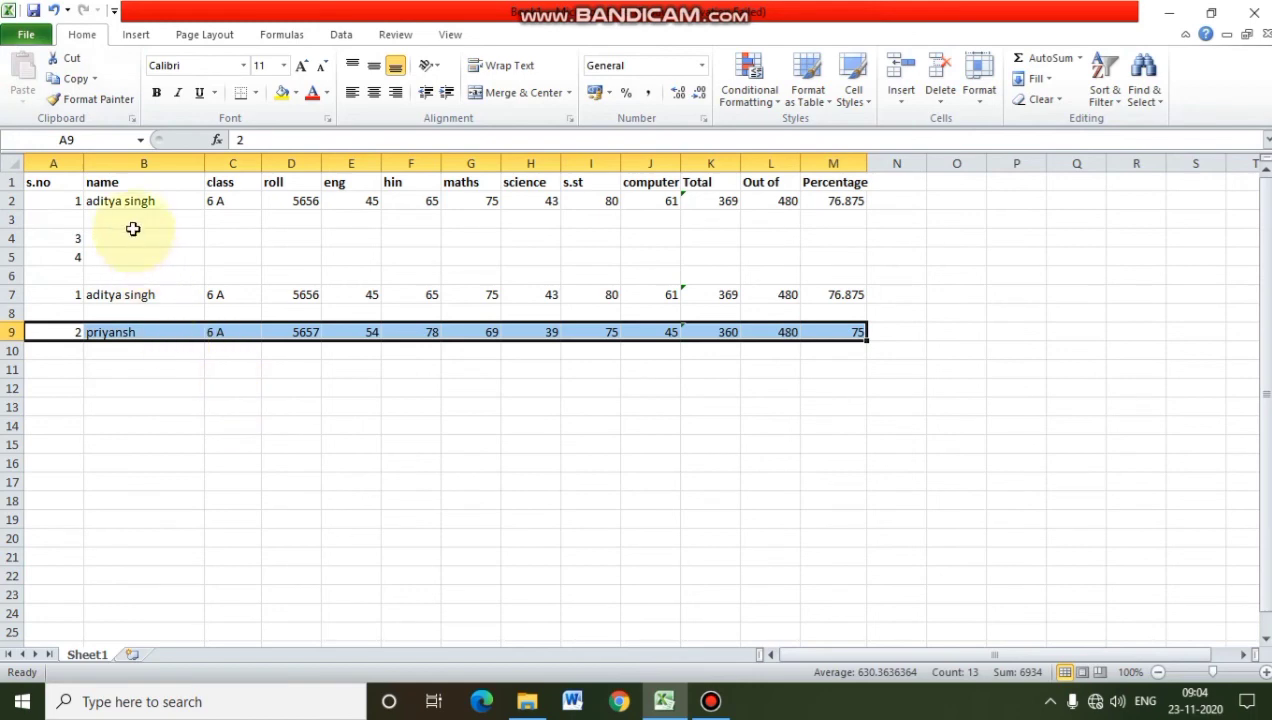
pyautogui.click(163, 404)
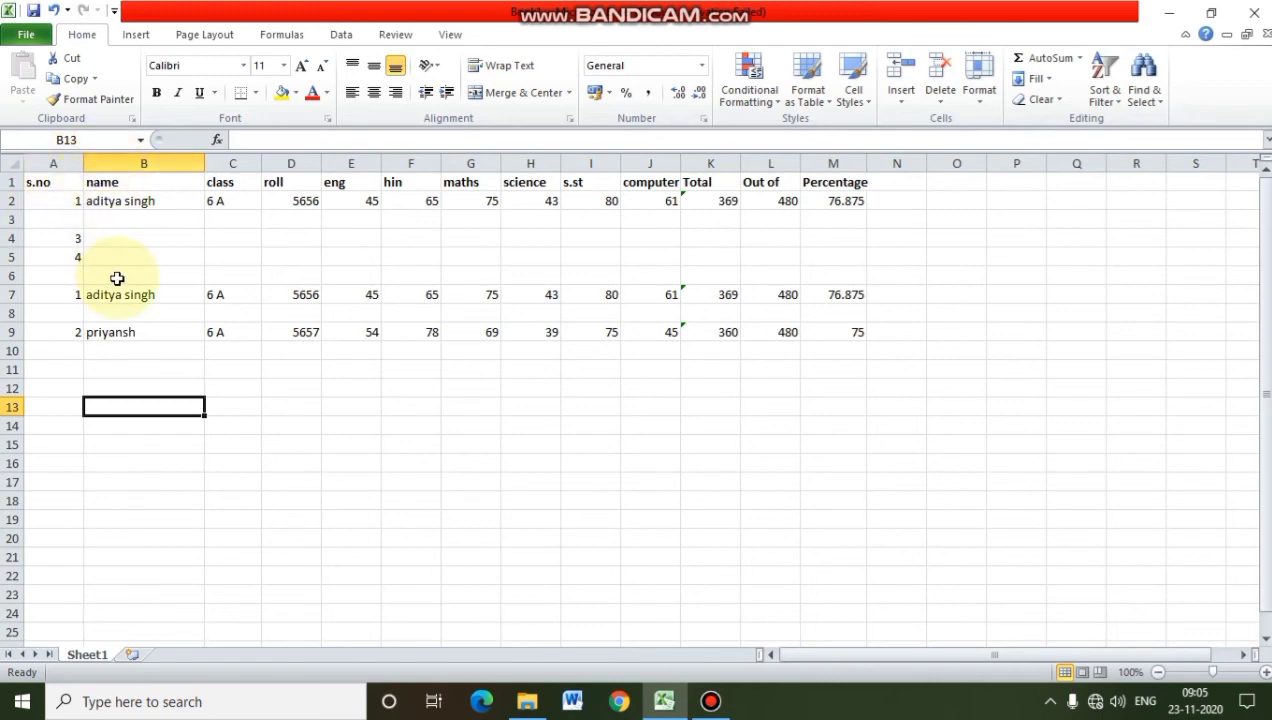
# Step: Increase the height of header row 1 to about one and a half times the height of the other rows
pyautogui.click(12, 181)
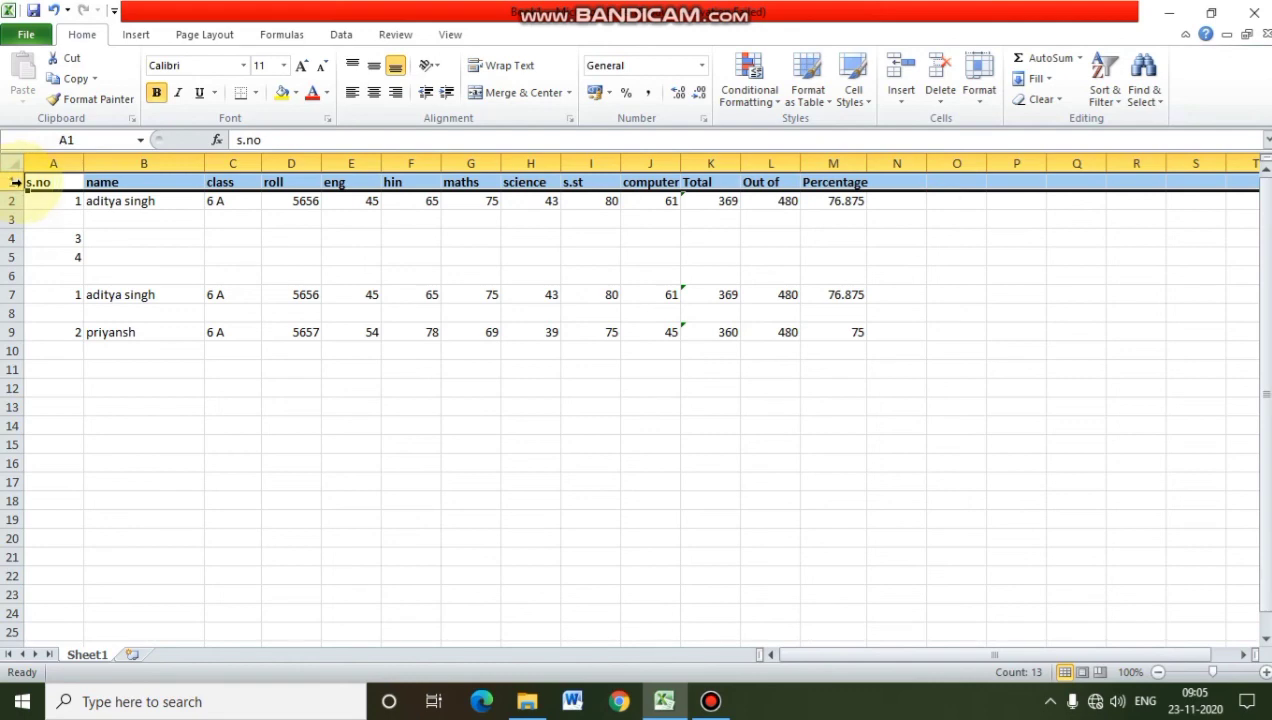
pyautogui.moveTo(12, 191); pyautogui.dragTo(12, 196)
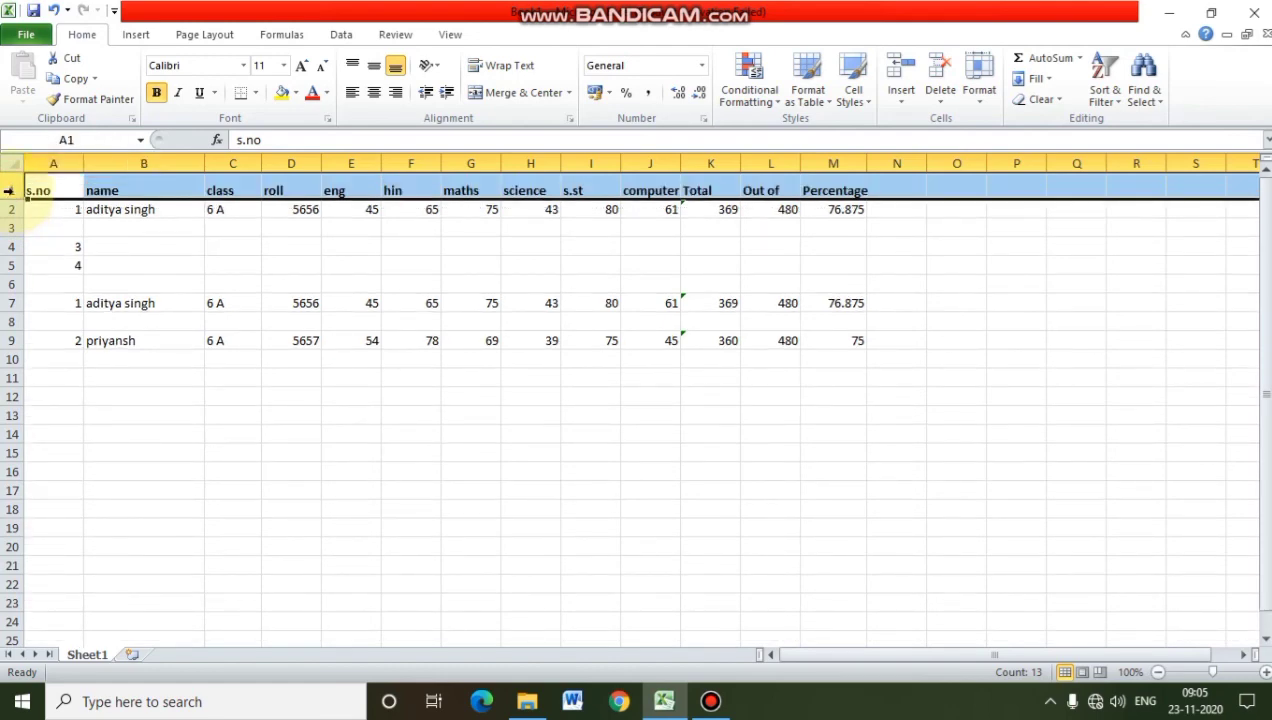
pyautogui.click(55, 228)
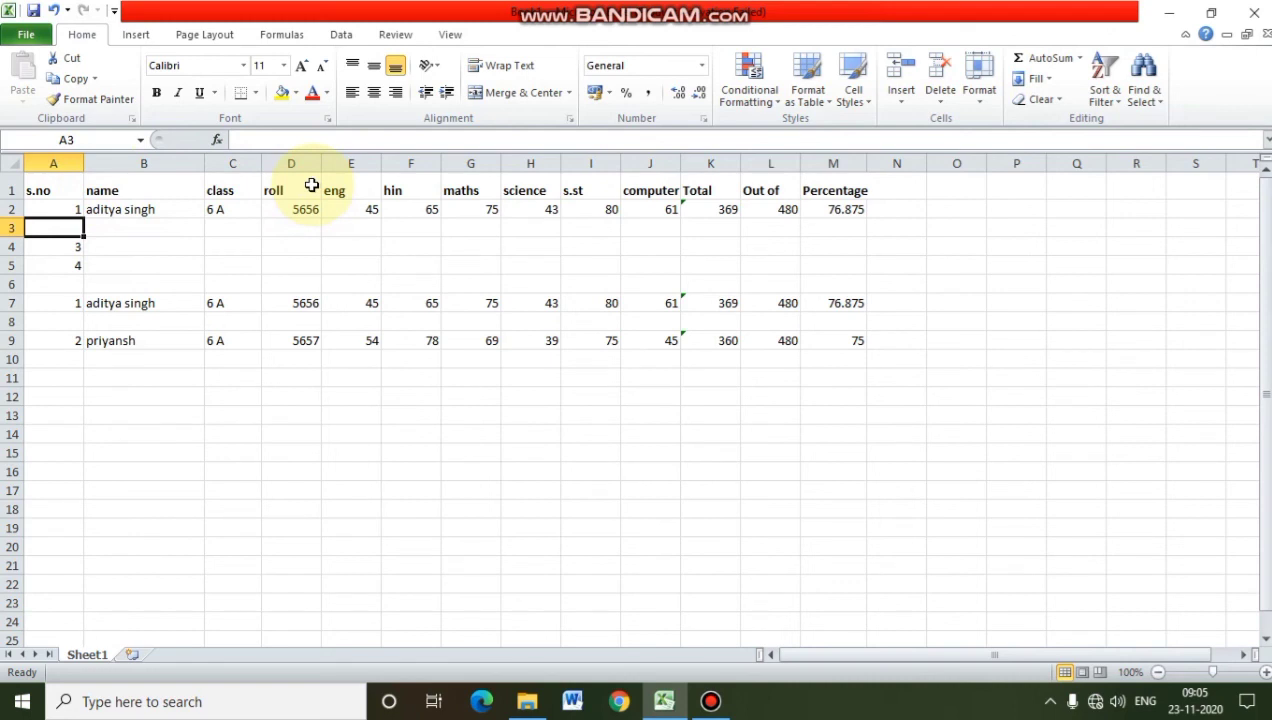
# Step: Narrow column C, the class column, very slightly by moving its right border
pyautogui.click(244, 161)
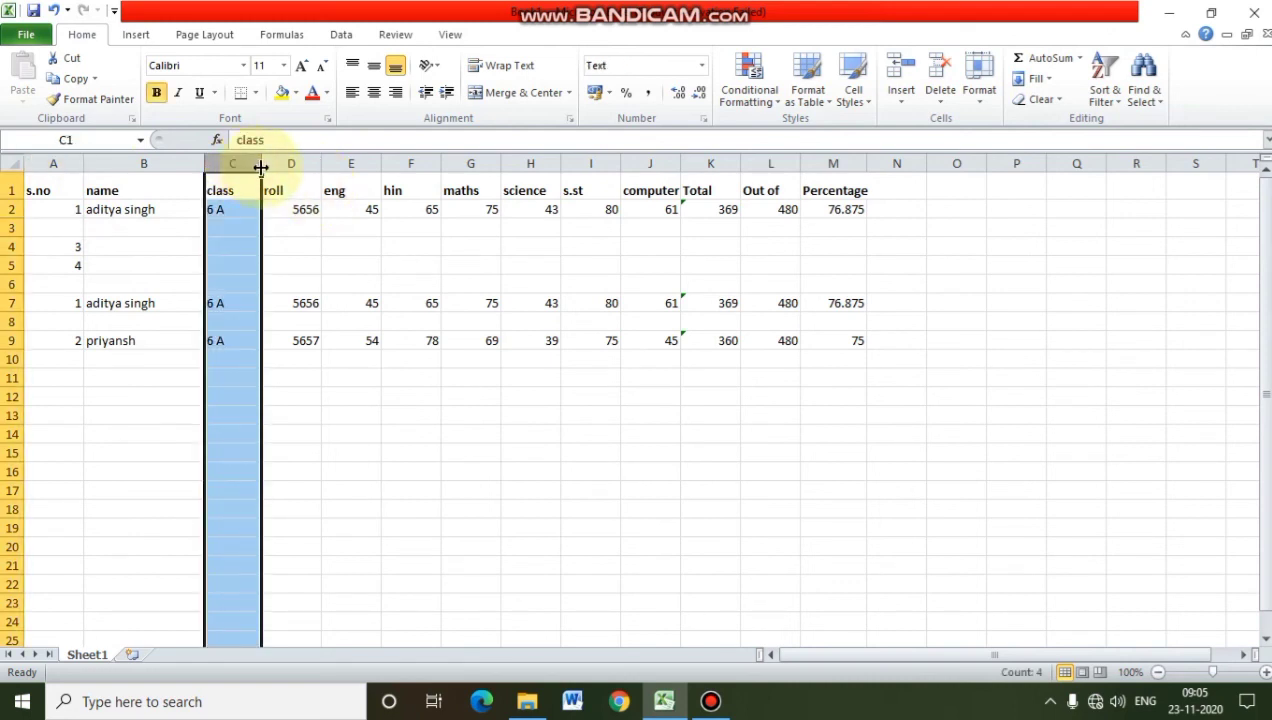
pyautogui.moveTo(260, 167)
pyautogui.mouseDown()
pyautogui.moveTo(301, 167)
pyautogui.moveTo(257, 165)
pyautogui.mouseUp()
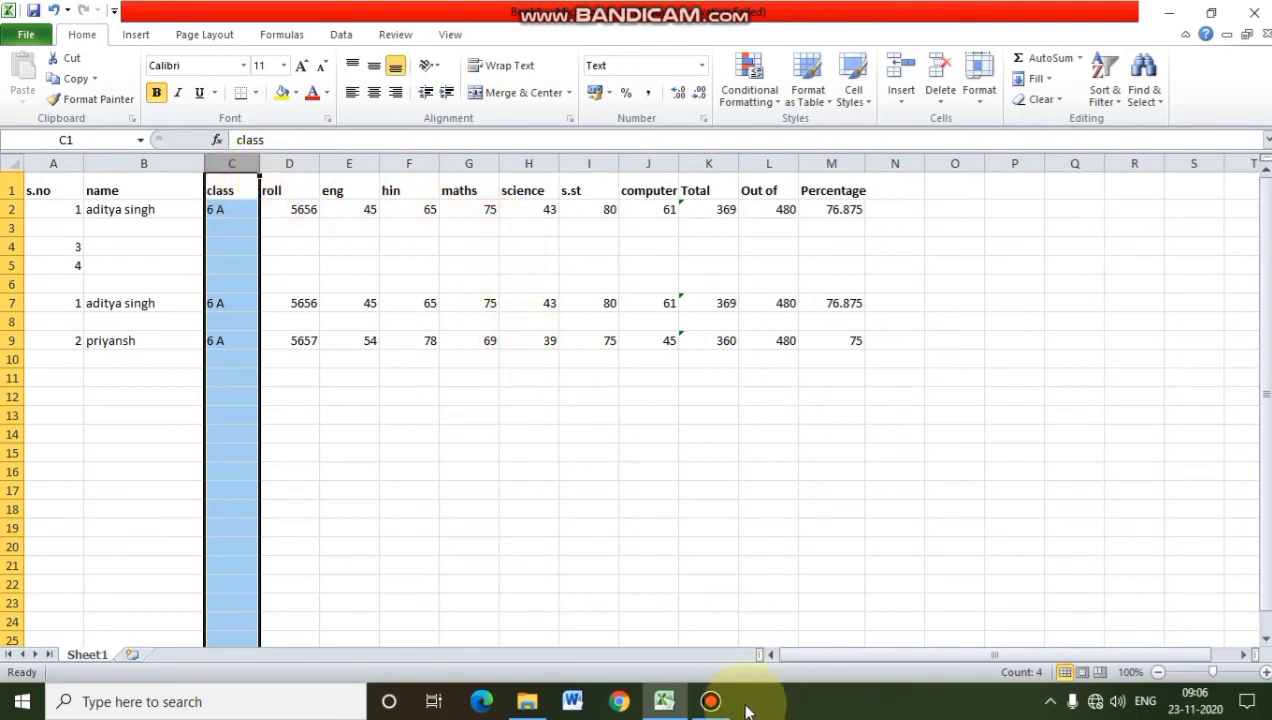
pyautogui.click(712, 700)
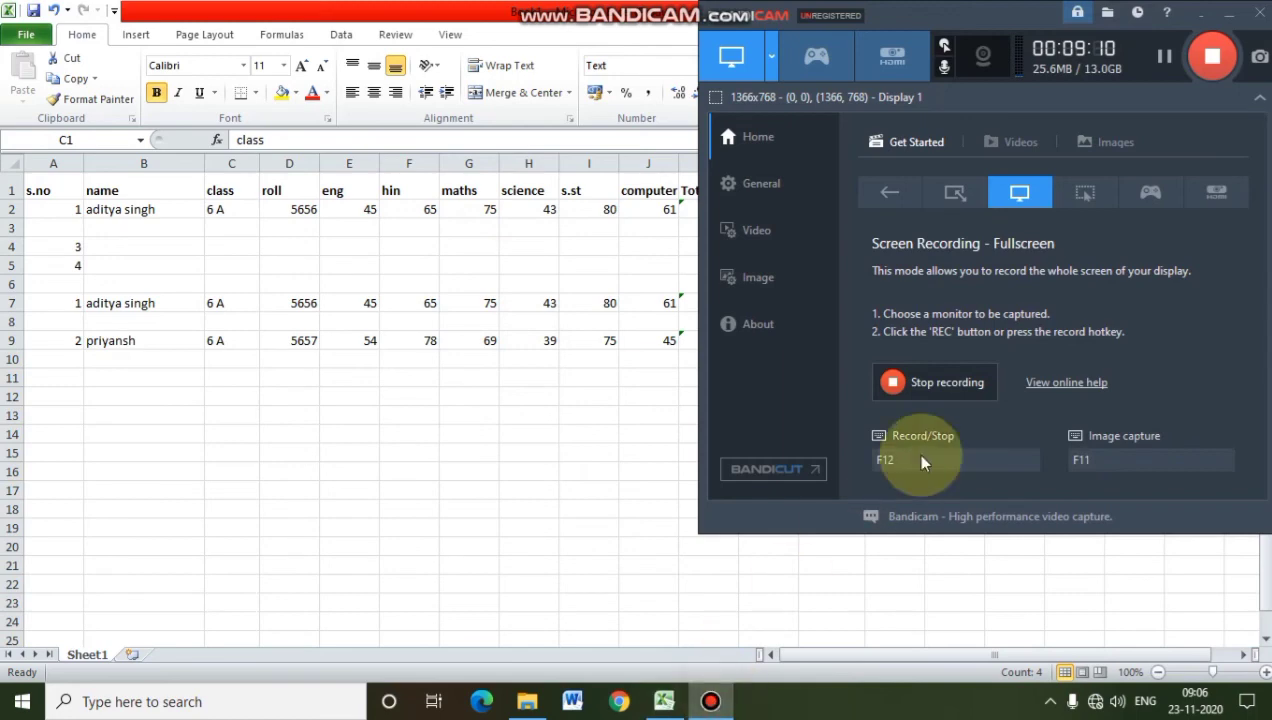